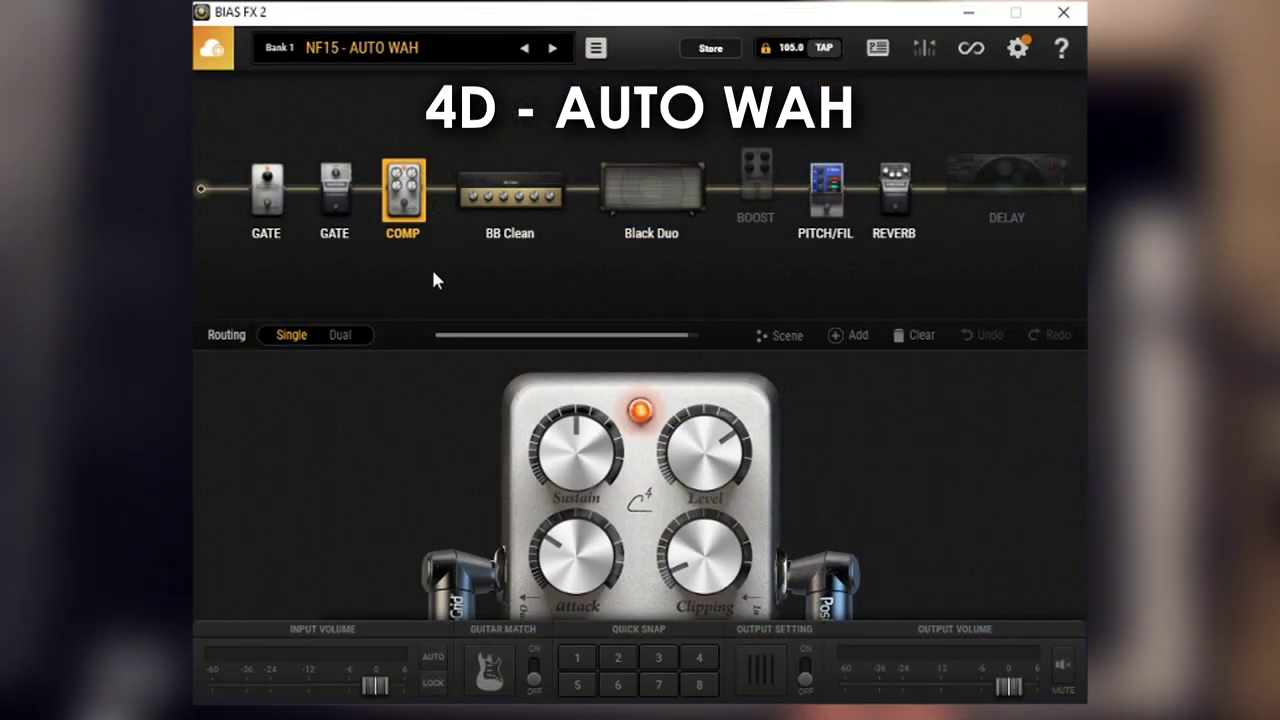
Inspect the amp, boost, pitch/filter, reverb and delay modules in the NF15 - AUTO WAH preset's signal chain
{"action": "left_click", "coordinate": [499, 212]}
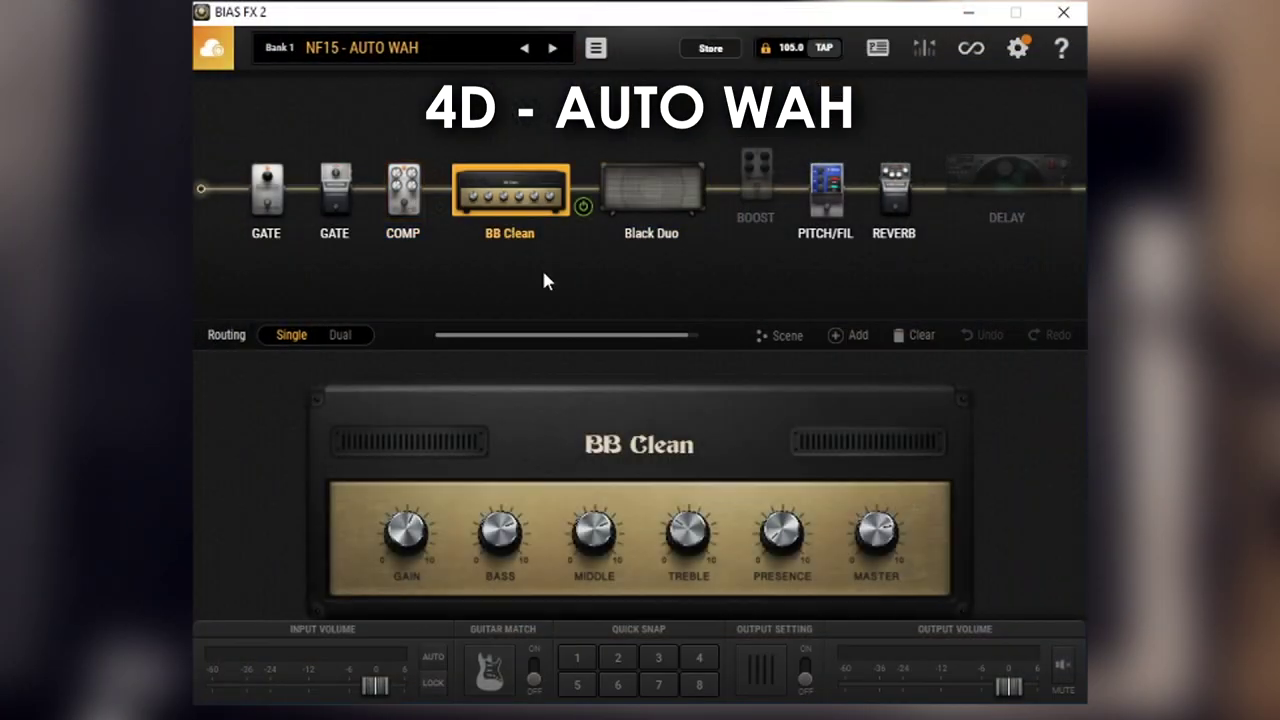
{"action": "left_click", "coordinate": [757, 188]}
{"action": "left_click", "coordinate": [830, 212]}
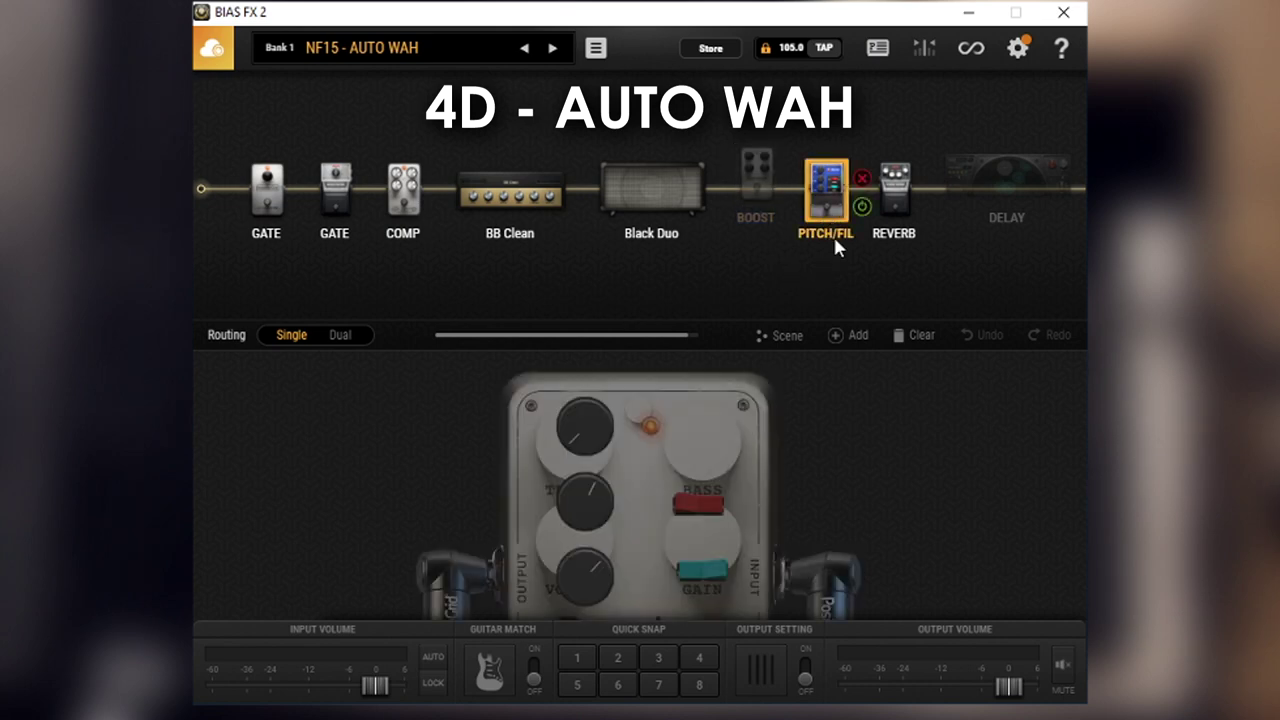
{"action": "left_click", "coordinate": [895, 200]}
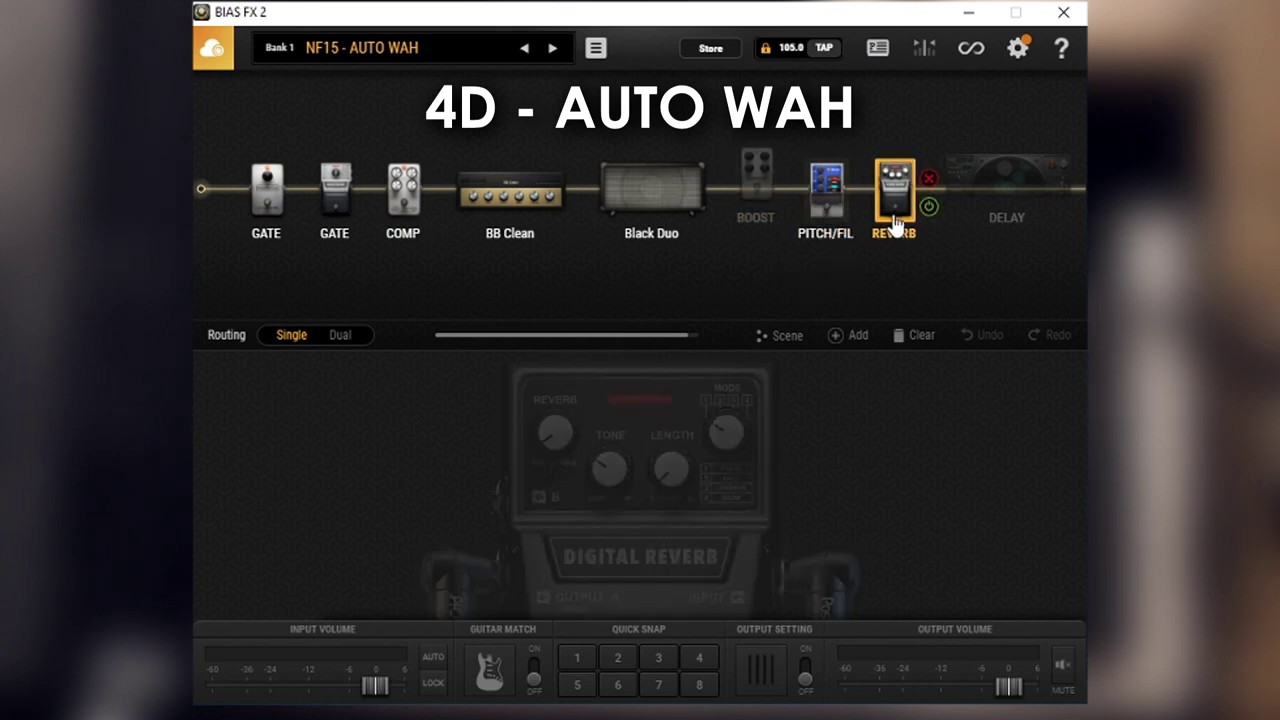
{"action": "left_click", "coordinate": [967, 195]}
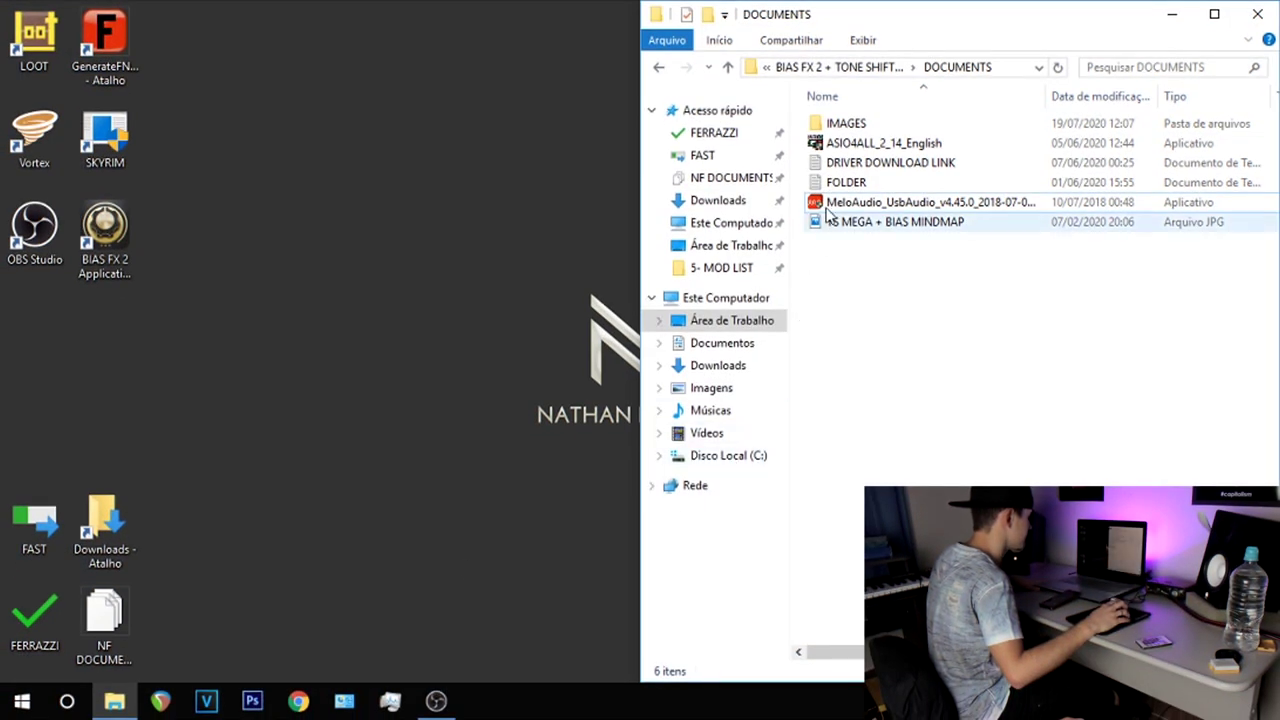
Install the MeloAudio USB Audio Device Driver v4.45.0 from the DOCUMENTS folder and choose to connect the device later
{"action": "left_click", "coordinate": [860, 204]}
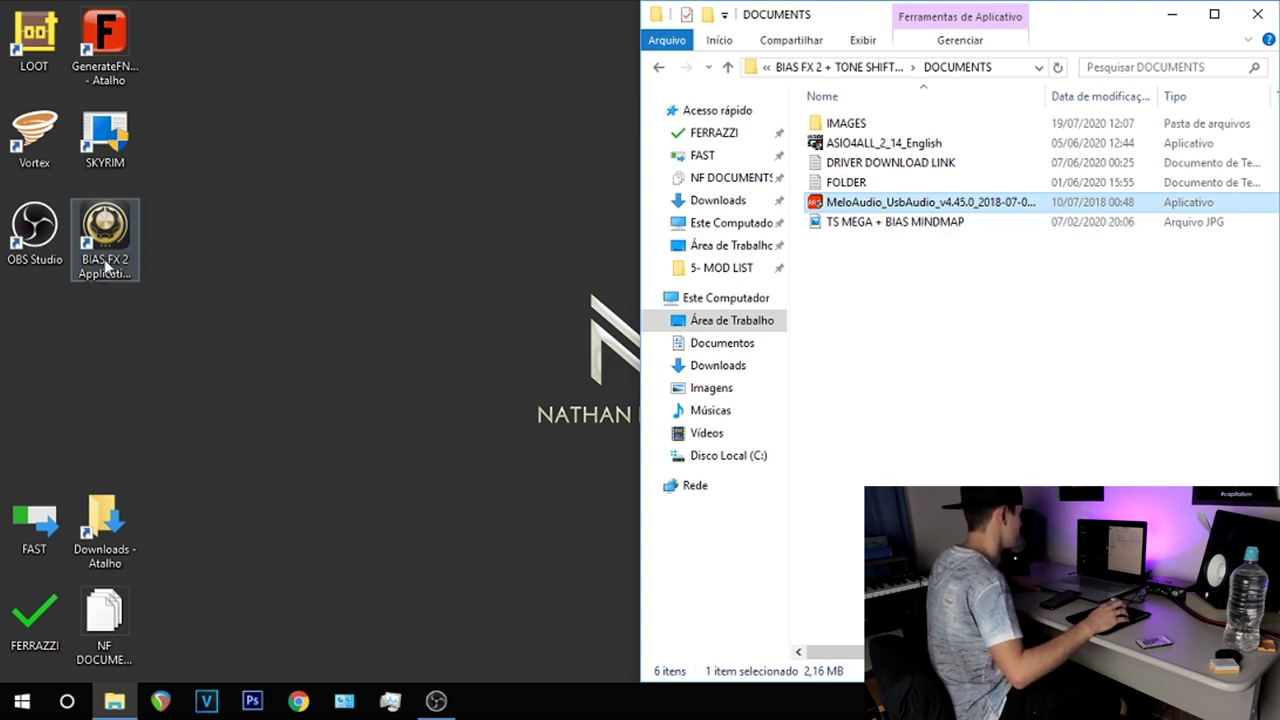
{"action": "key", "text": "Return"}
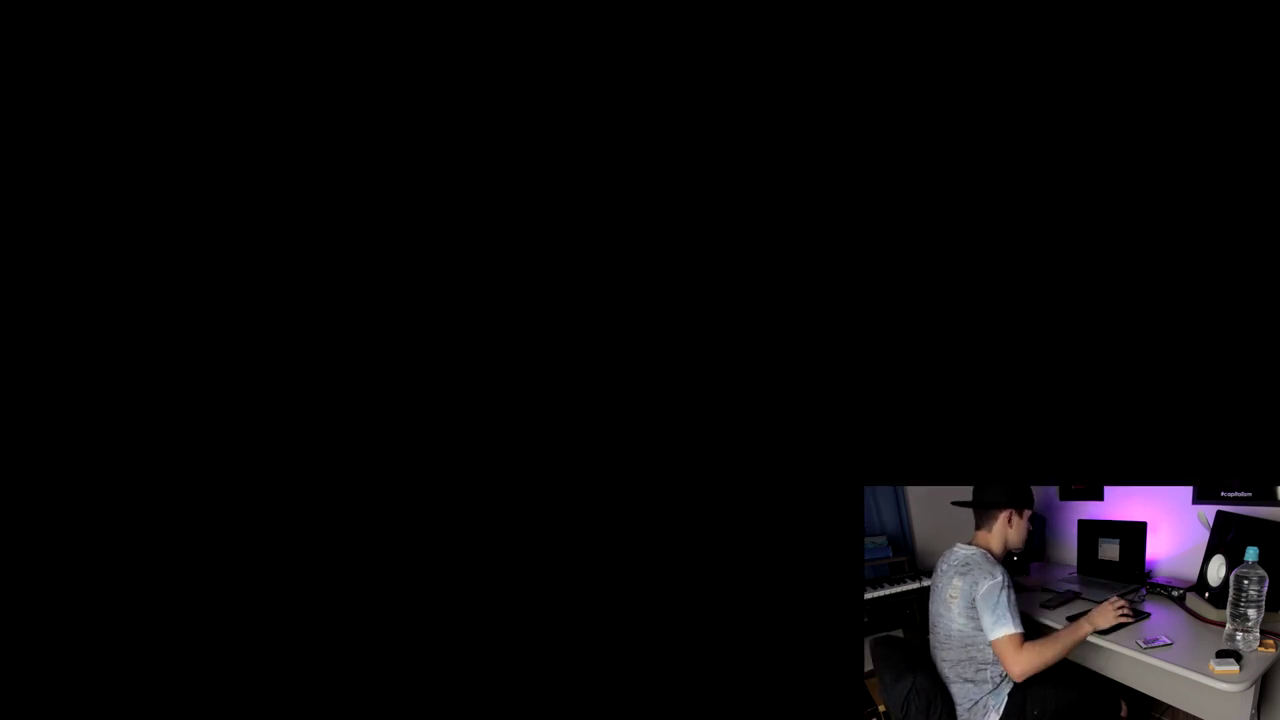
{"action": "left_click", "coordinate": [563, 531]}
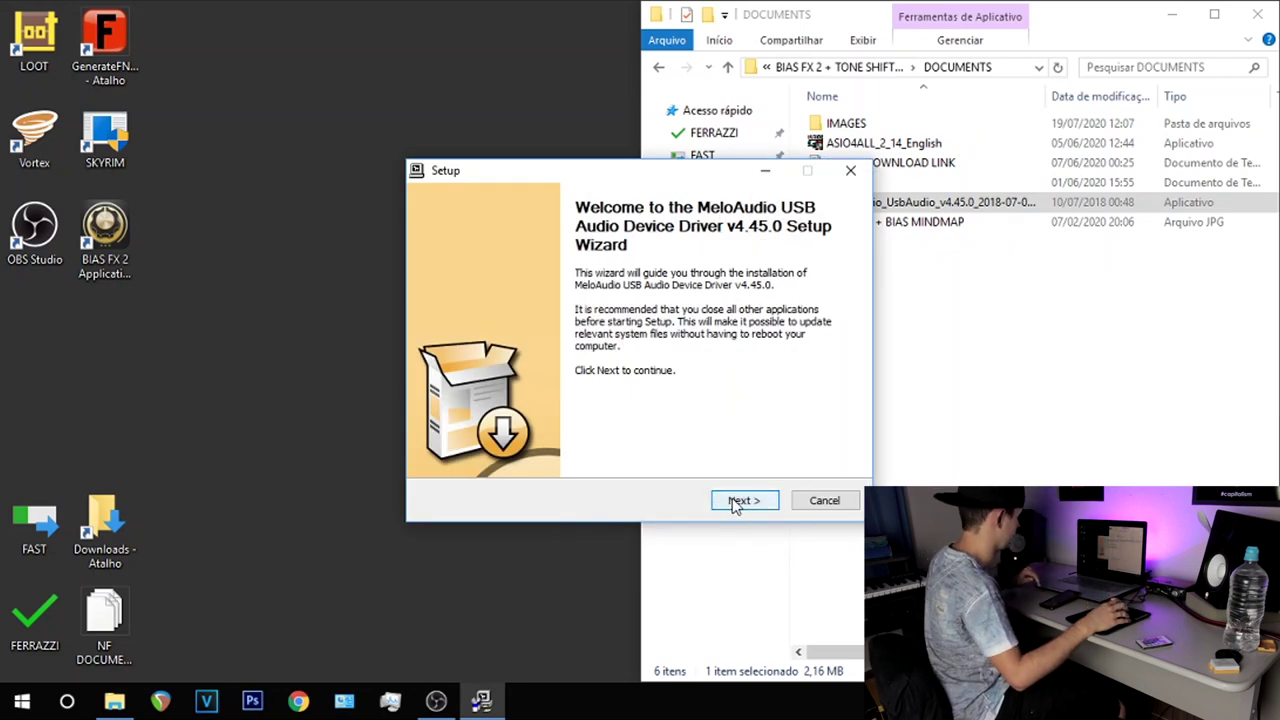
{"action": "left_click", "coordinate": [737, 500]}
{"action": "left_click", "coordinate": [737, 502]}
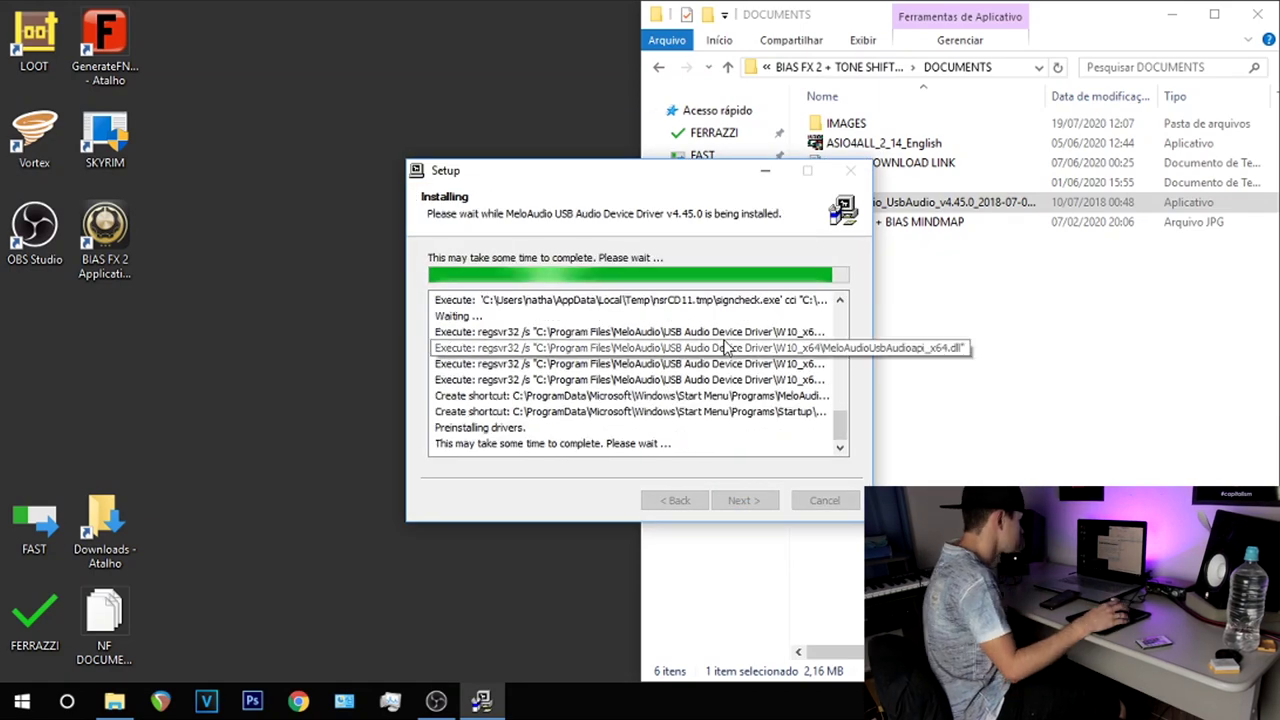
{"action": "left_click", "coordinate": [745, 500]}
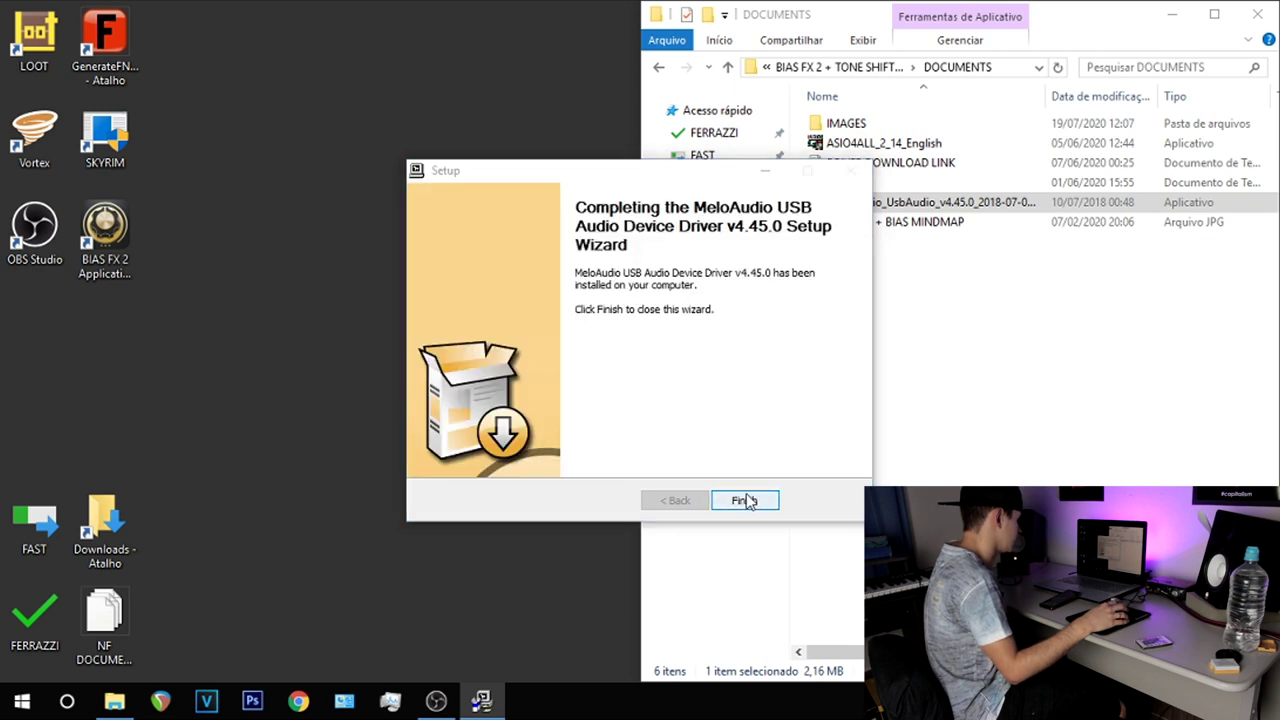
{"action": "left_click", "coordinate": [745, 500]}
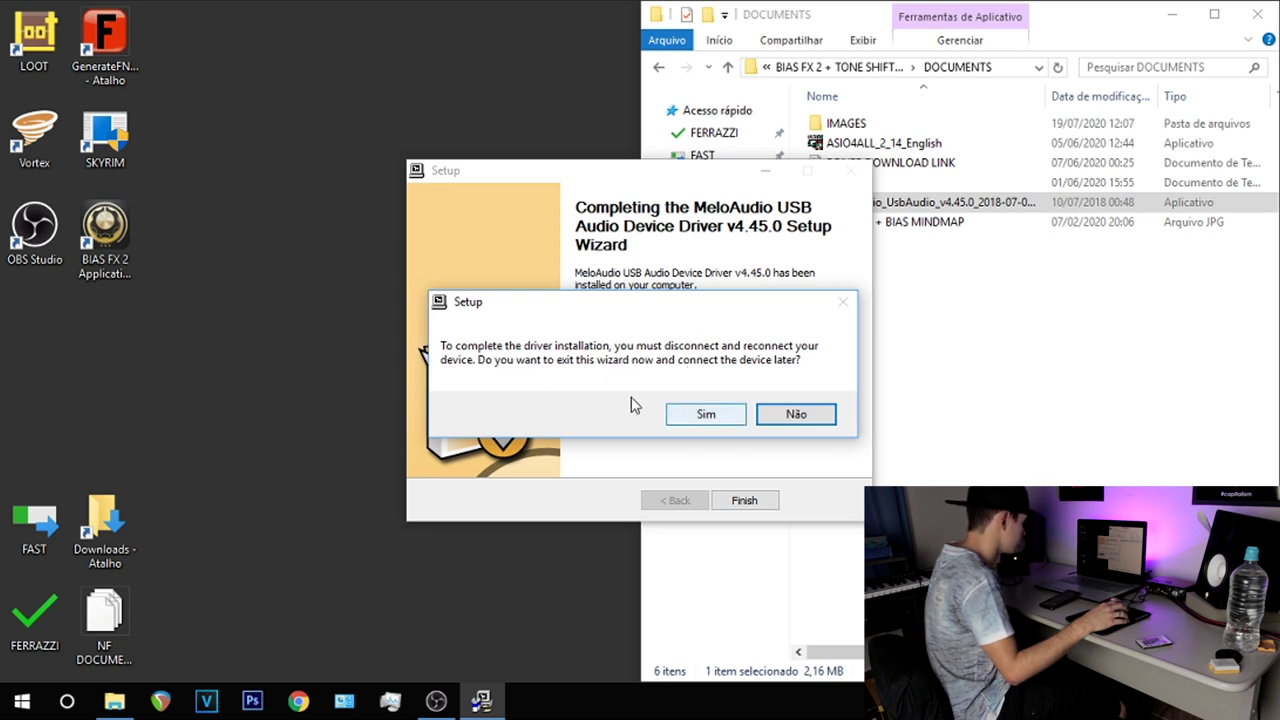
{"action": "left_click", "coordinate": [706, 414]}
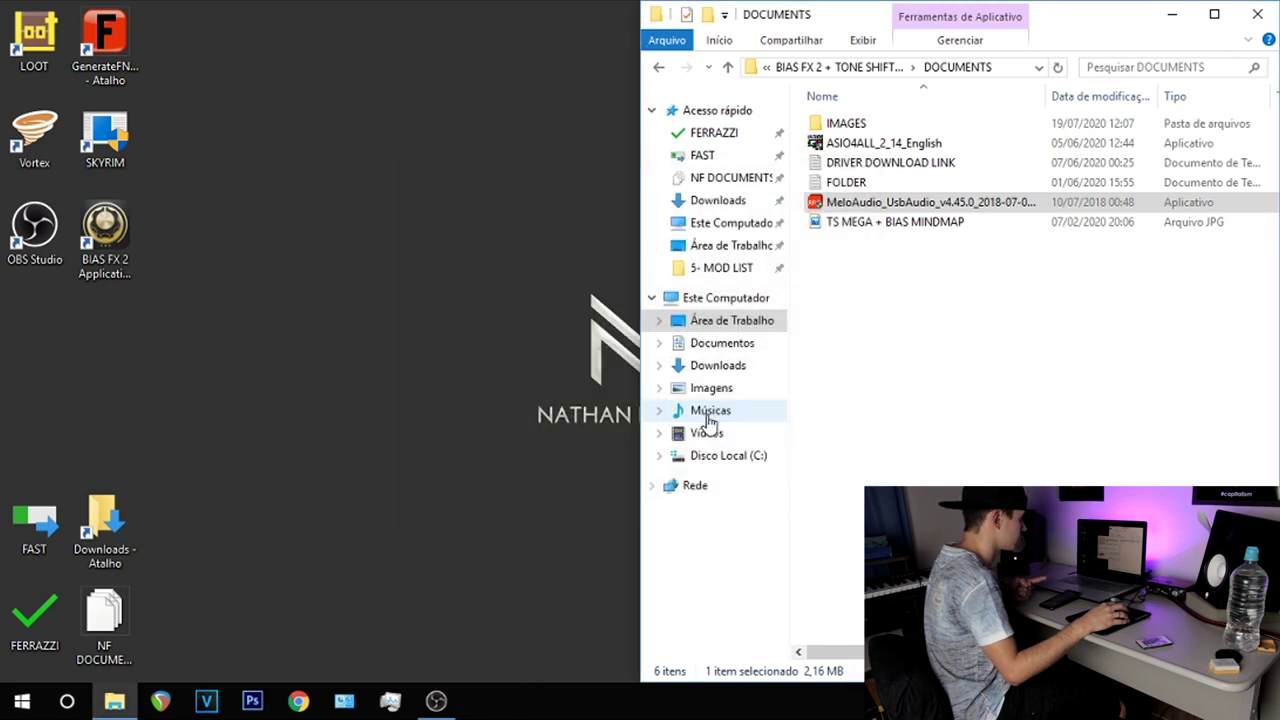
Install ASIO4ALL 2.14 from the DOCUMENTS folder, accepting the license agreement
{"action": "left_click", "coordinate": [880, 143]}
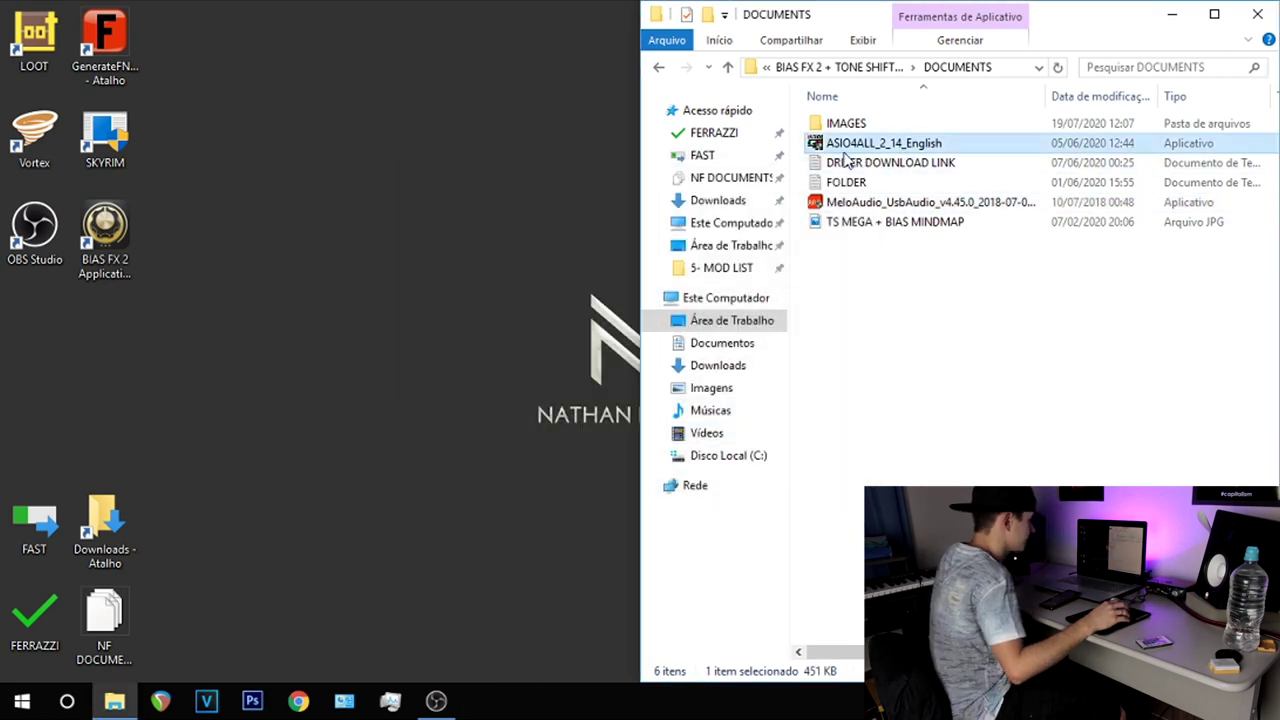
{"action": "double_click", "coordinate": [884, 145]}
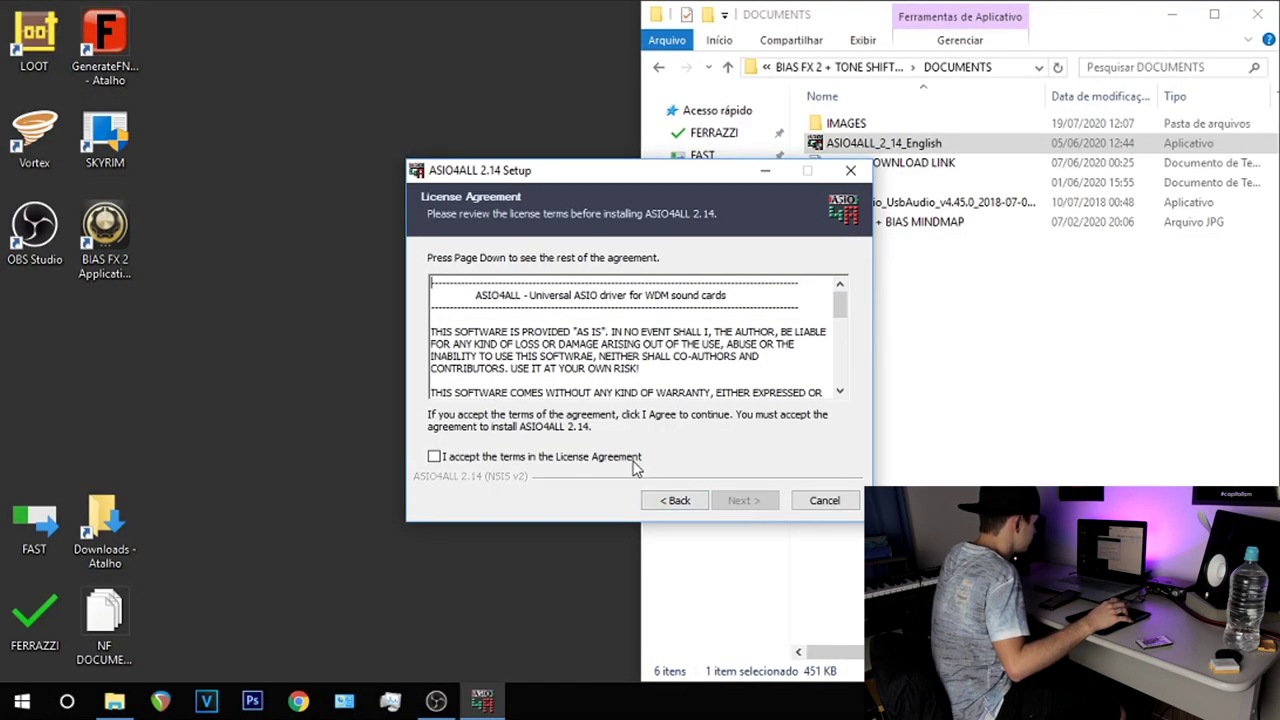
{"action": "left_click", "coordinate": [640, 466]}
{"action": "left_click", "coordinate": [770, 506]}
{"action": "left_click", "coordinate": [770, 506]}
{"action": "left_click", "coordinate": [762, 503]}
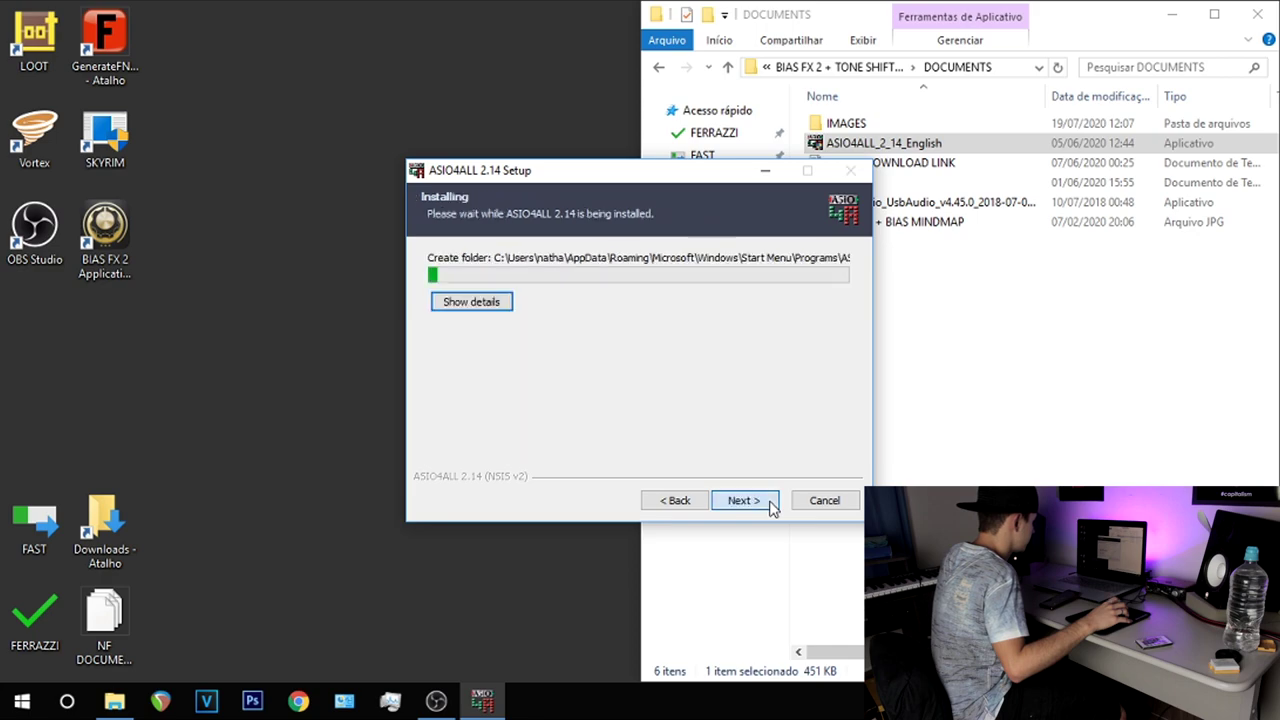
{"action": "left_click", "coordinate": [743, 501]}
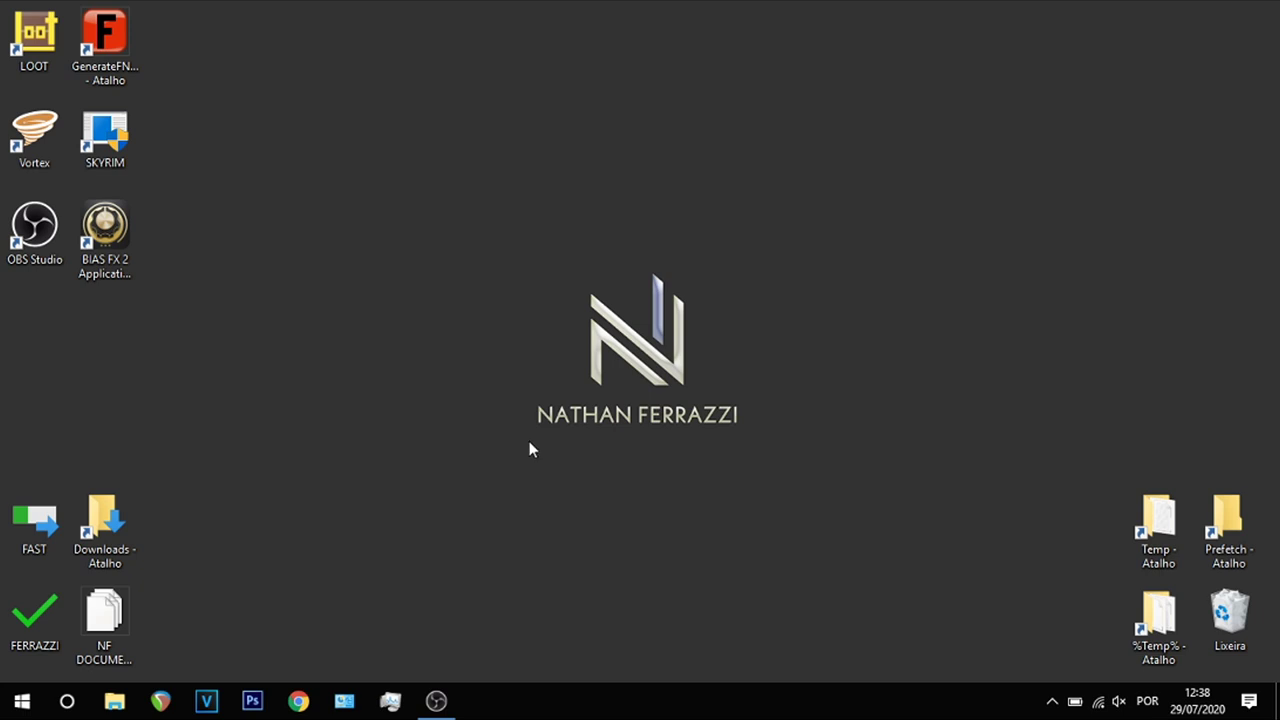
Launch BIAS FX 2 and set the audio driver type to ASIO in its audio settings
{"action": "double_click", "coordinate": [118, 258]}
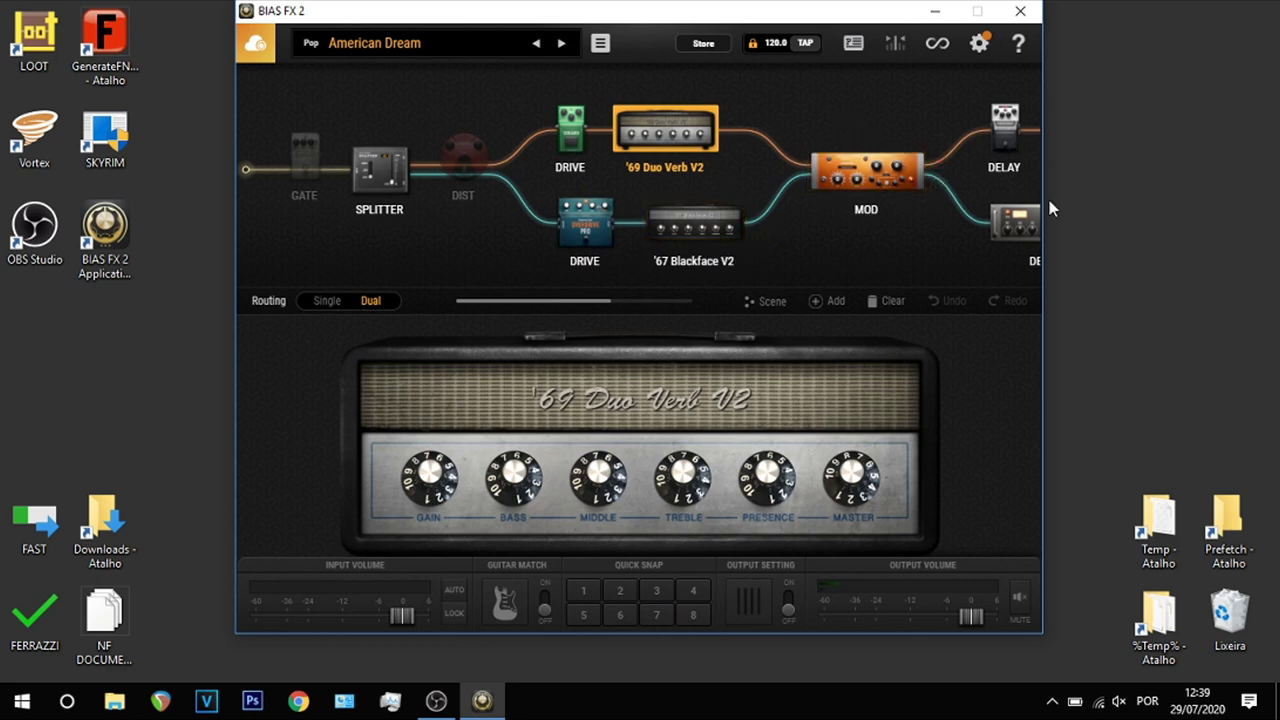
{"action": "left_click", "coordinate": [981, 46]}
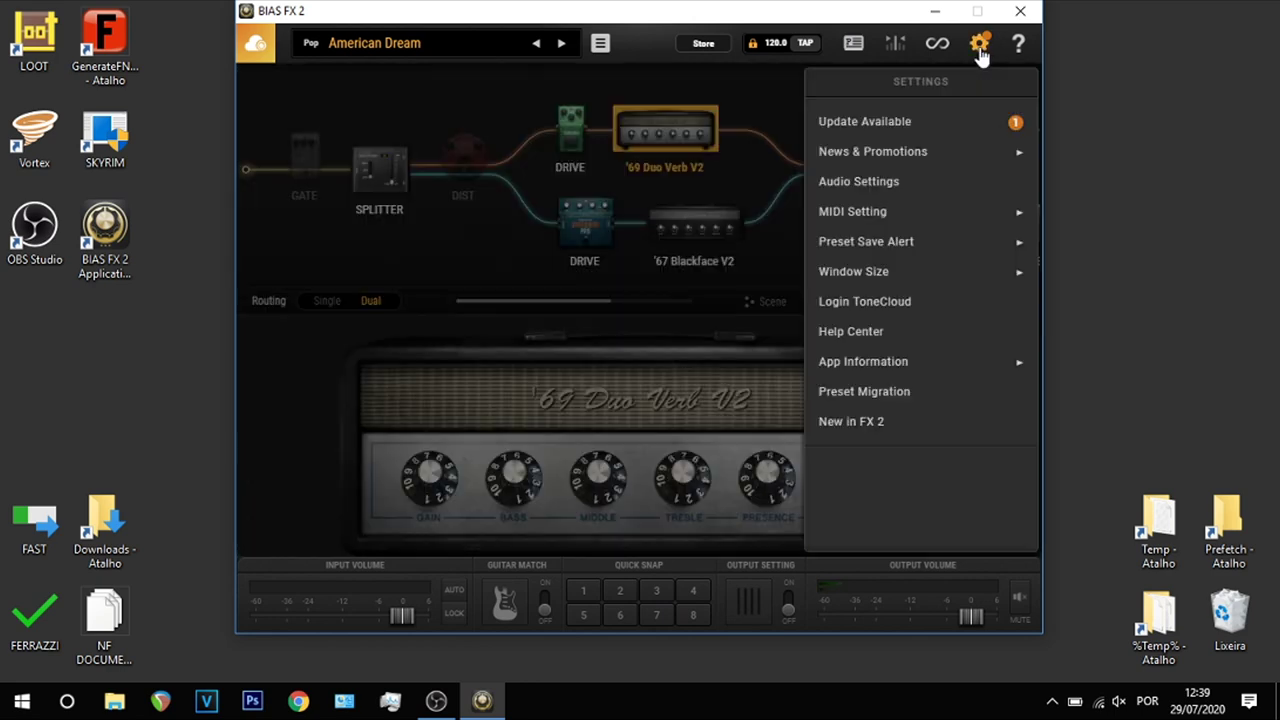
{"action": "left_click", "coordinate": [903, 181]}
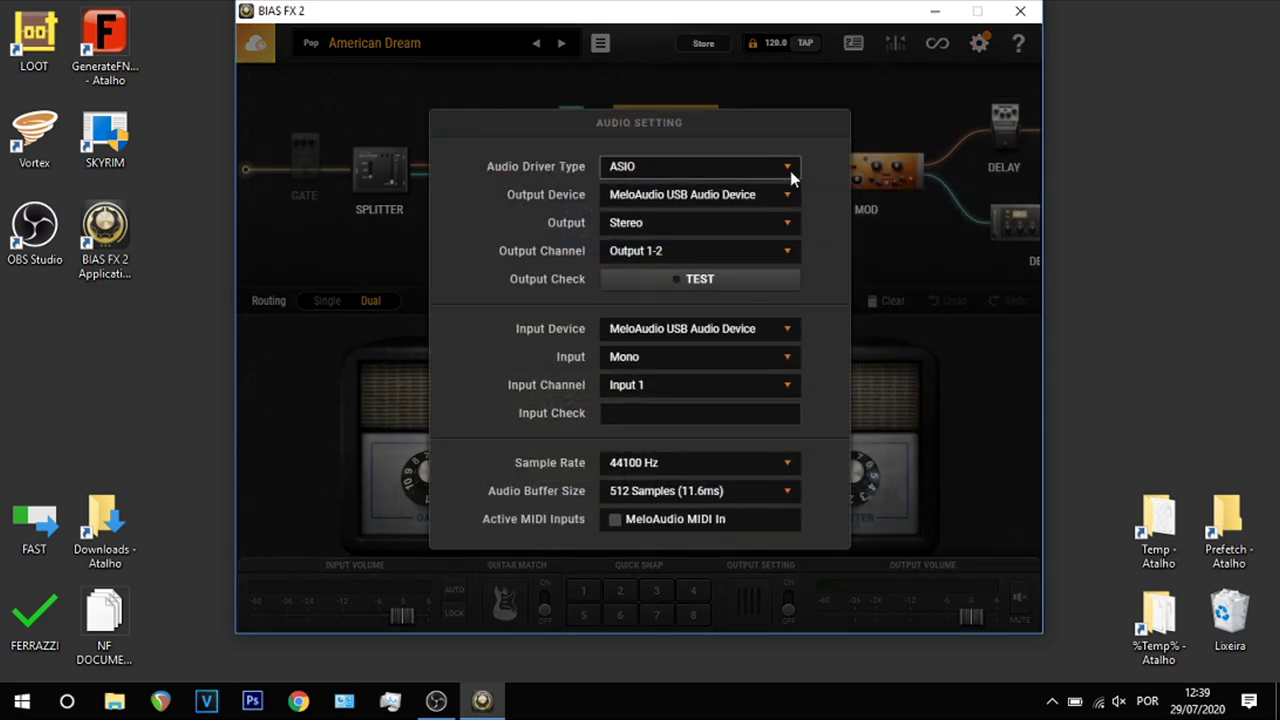
{"action": "left_click", "coordinate": [769, 175]}
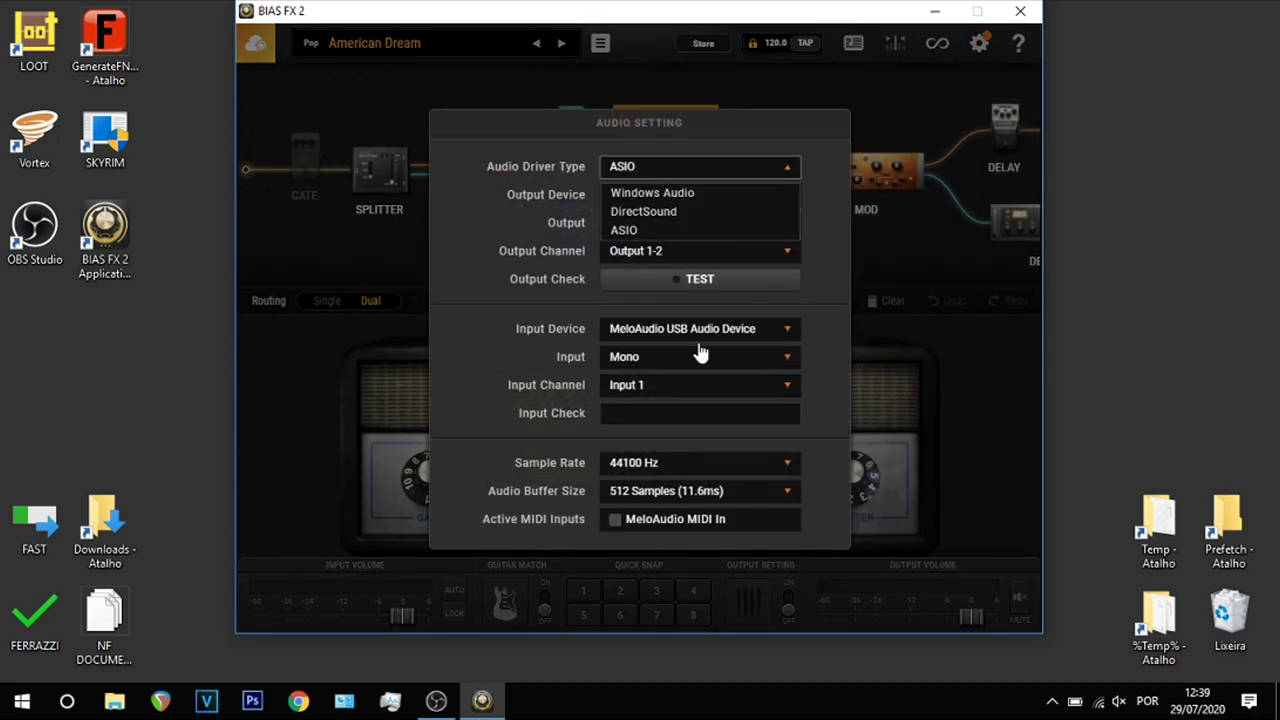
{"action": "left_click", "coordinate": [654, 235]}
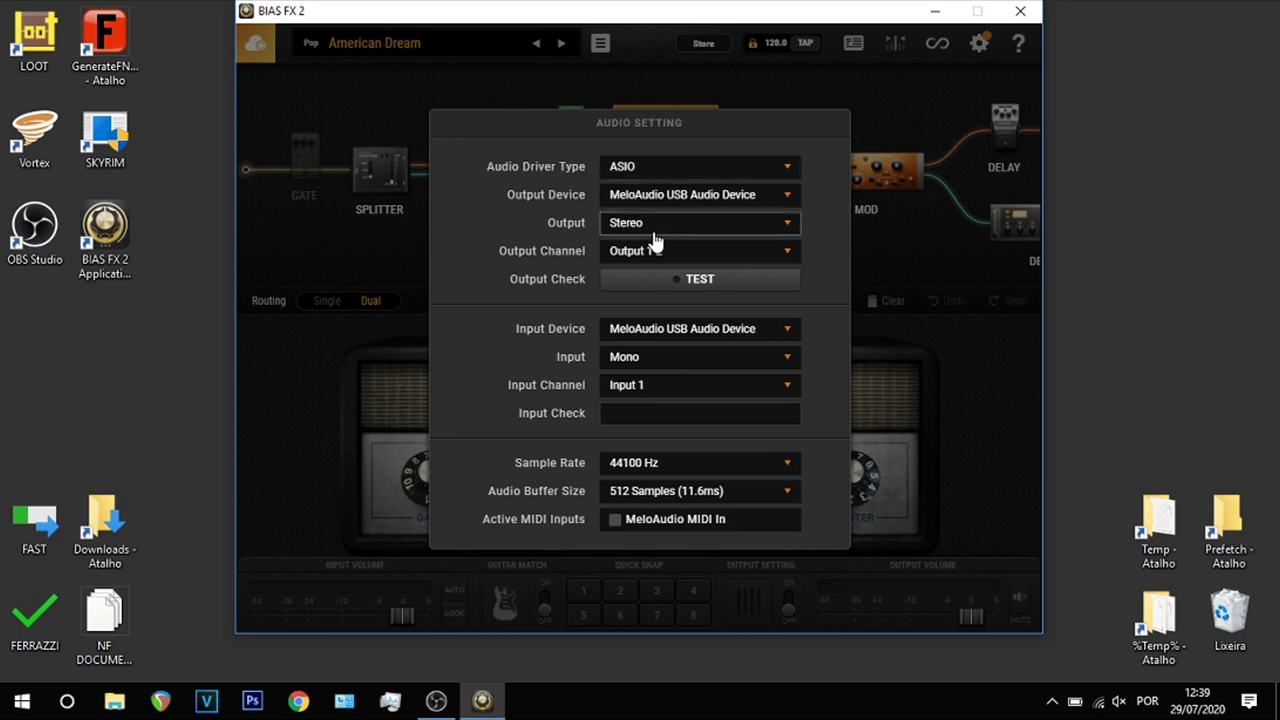
Set the output device to ASIO4ALL v2 and switch on TSMEGA in the ASIO4ALL device list
{"action": "left_click", "coordinate": [652, 197]}
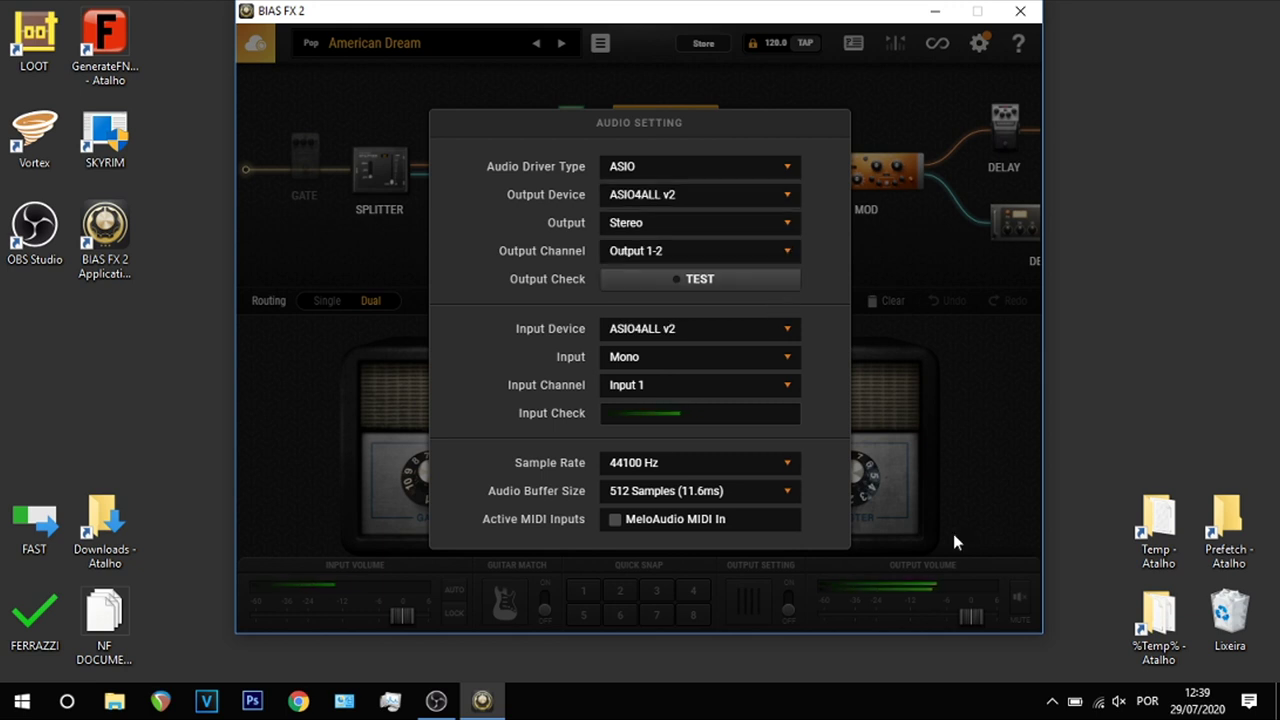
{"action": "left_click", "coordinate": [1052, 701]}
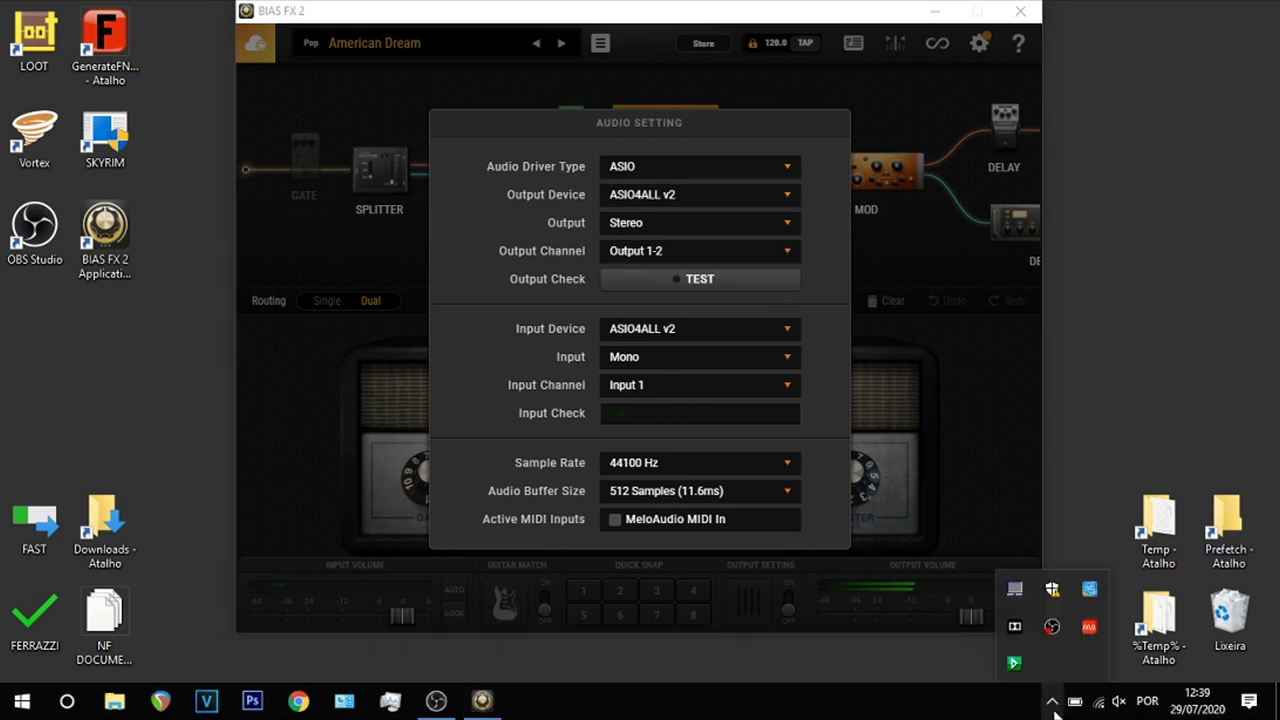
{"action": "left_click", "coordinate": [1013, 662]}
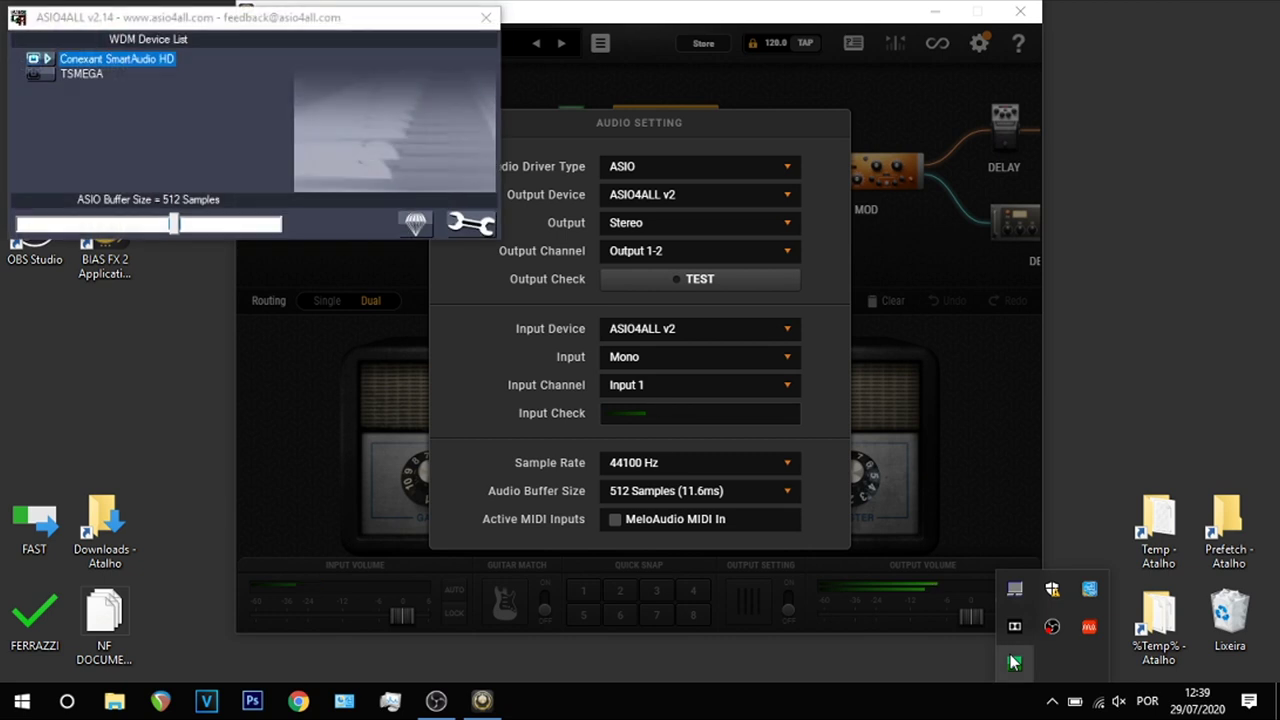
{"action": "left_click", "coordinate": [34, 74]}
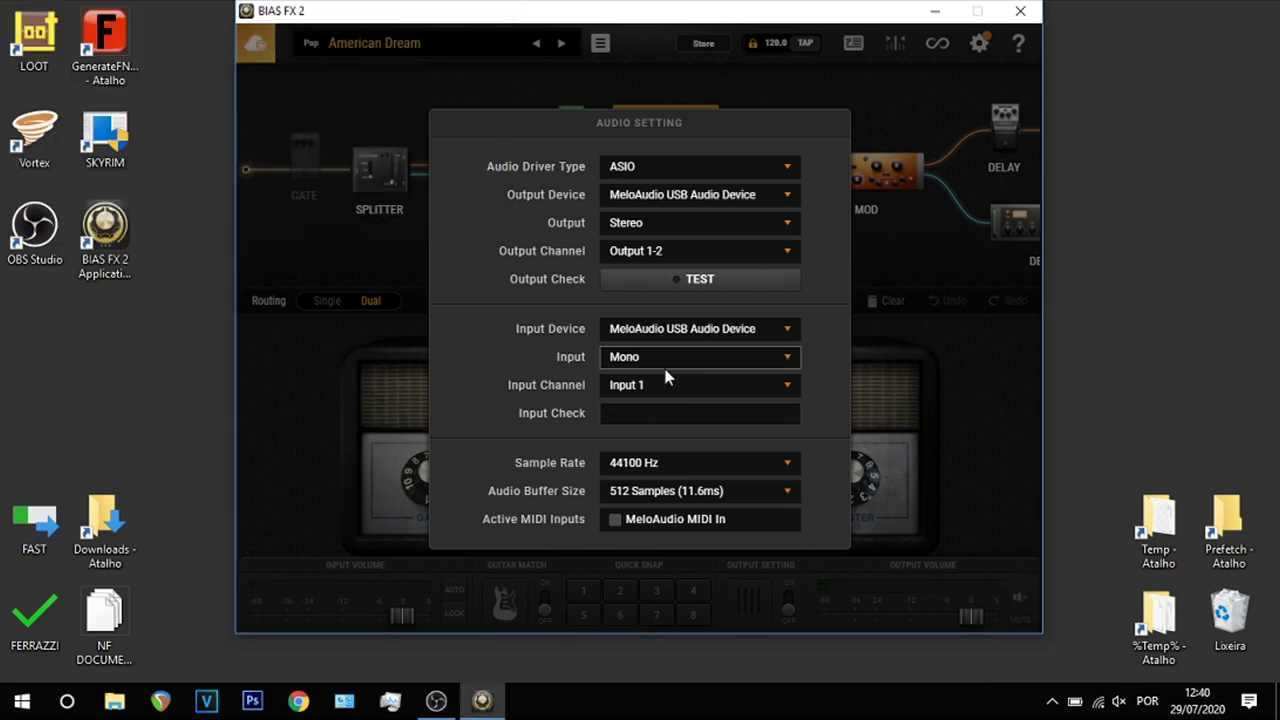
Set the audio buffer size to 256 samples, activate the MeloAudio MIDI In input and close the audio settings
{"action": "left_click", "coordinate": [636, 490]}
{"action": "scroll", "coordinate": [660, 540], "scroll_direction": "down", "scroll_amount": 2}
{"action": "left_click", "coordinate": [663, 537]}
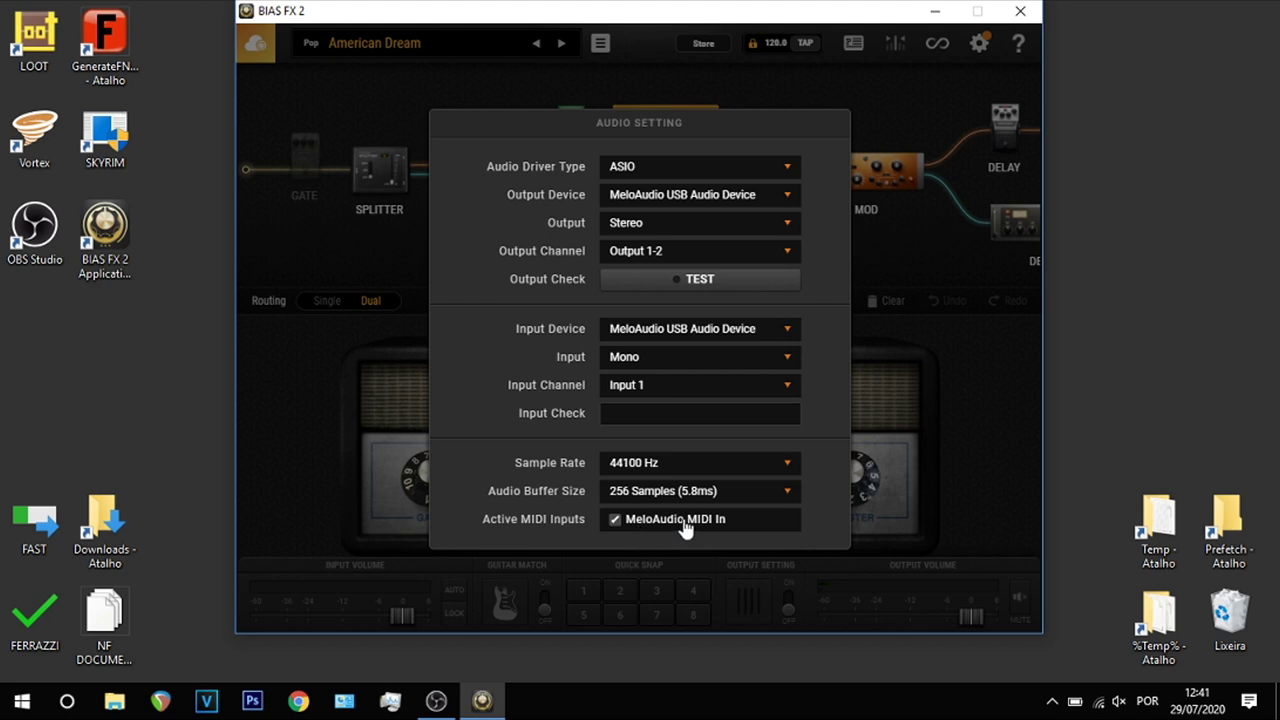
{"action": "left_click", "coordinate": [889, 408]}
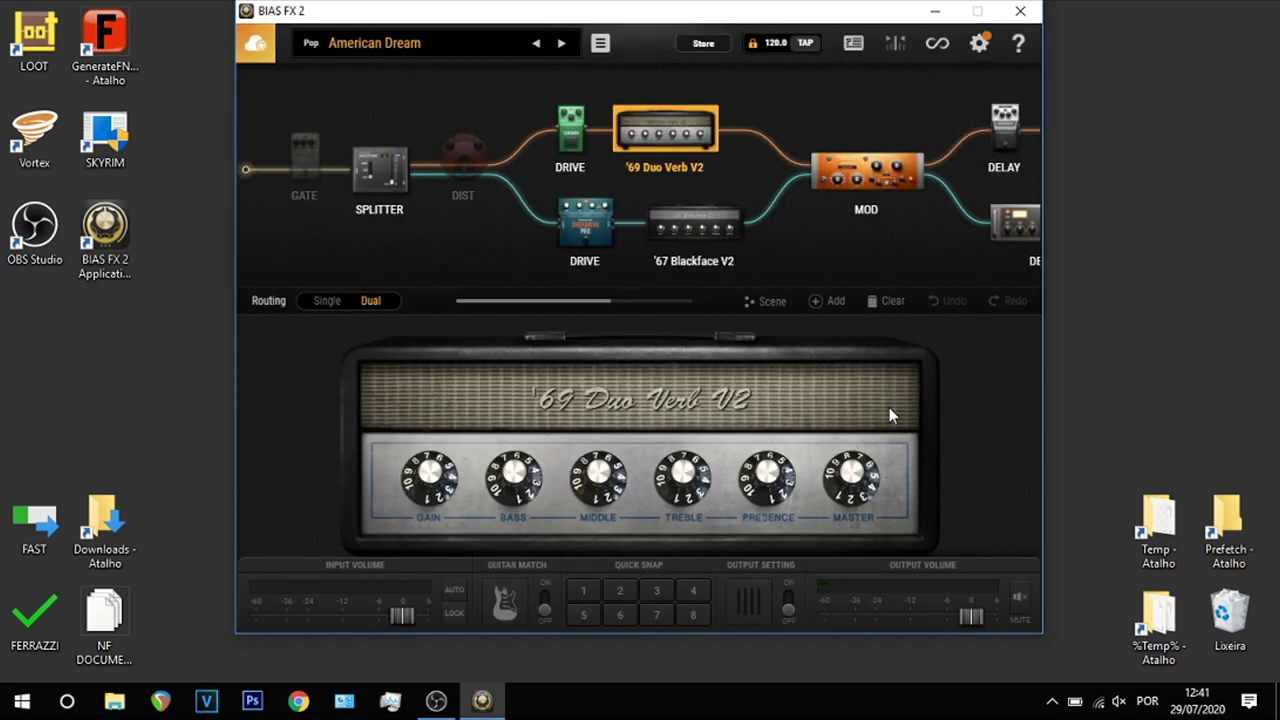
Set MIDI Control to Enable in the MIDI settings, and open the Preset Save Alert option
{"action": "left_click", "coordinate": [979, 43]}
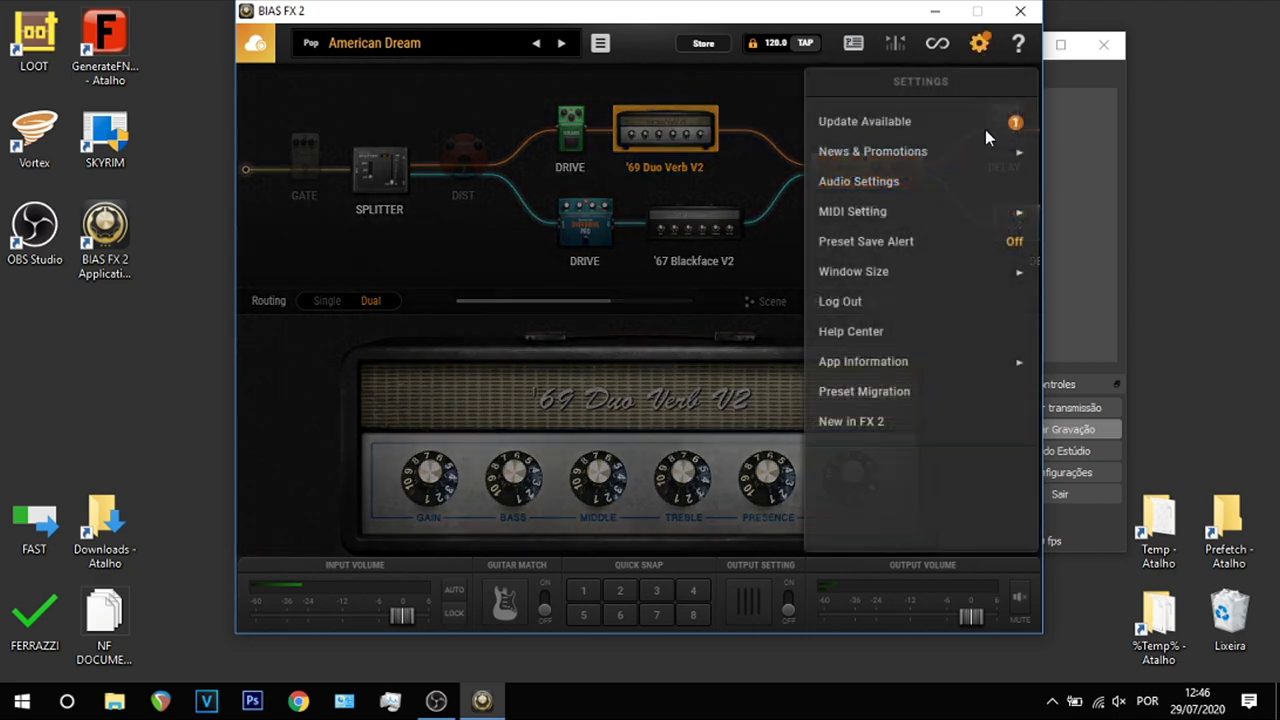
{"action": "left_click", "coordinate": [930, 362]}
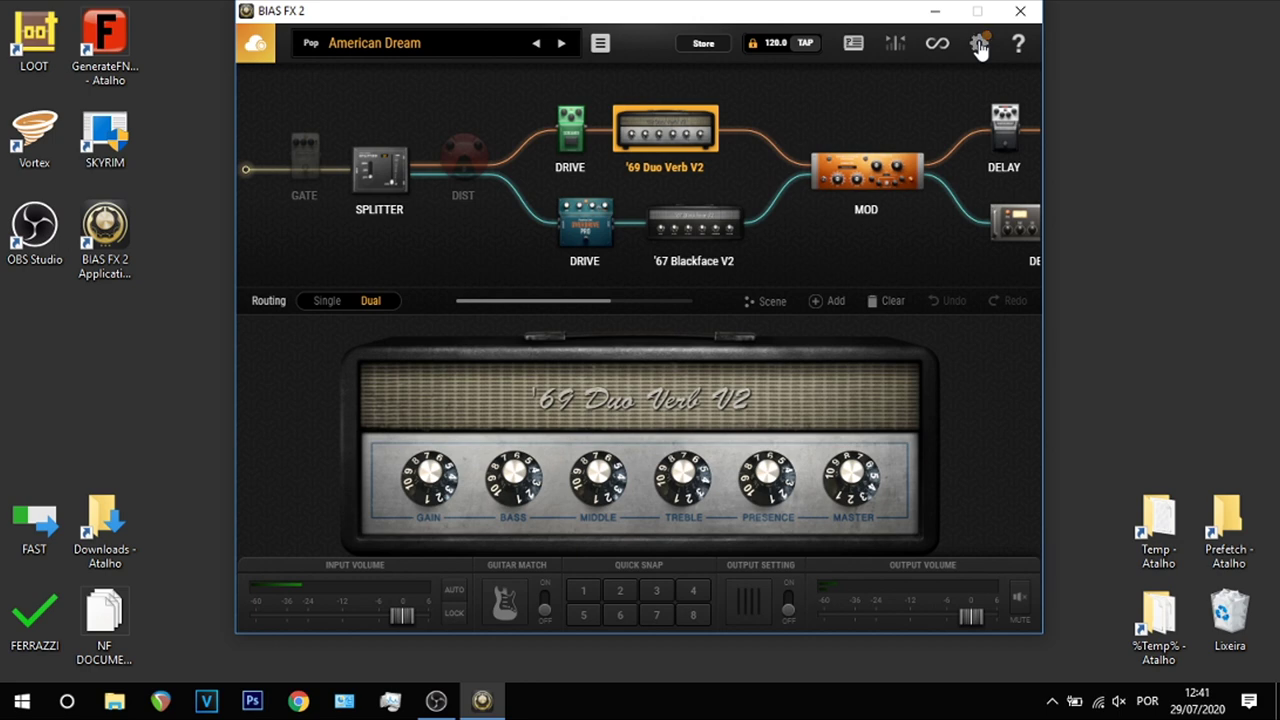
{"action": "left_click", "coordinate": [980, 46]}
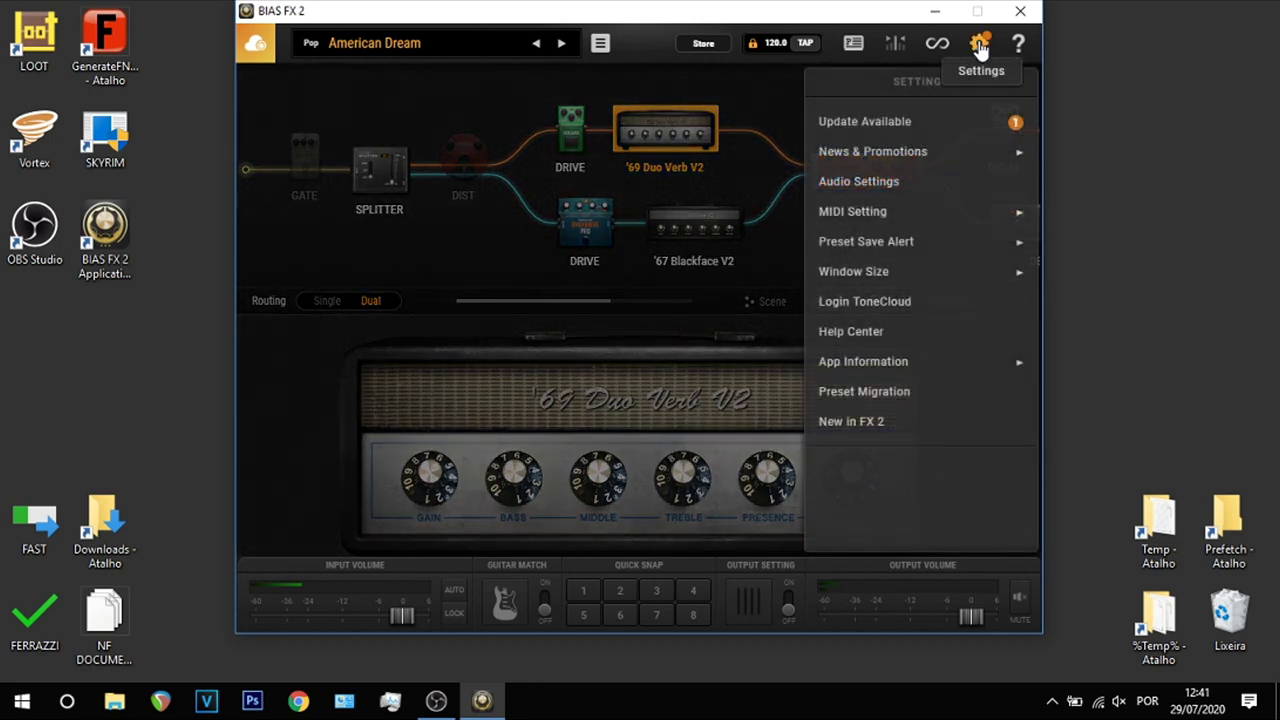
{"action": "left_click", "coordinate": [916, 210]}
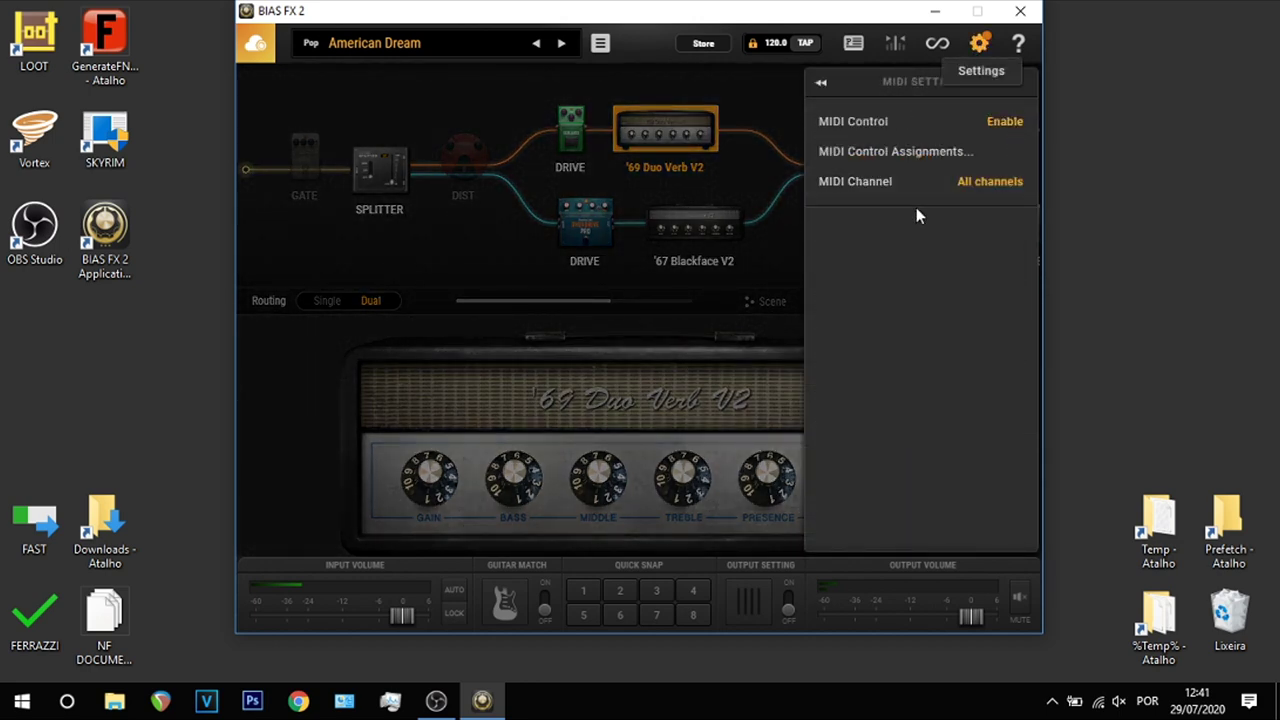
{"action": "left_click", "coordinate": [873, 130]}
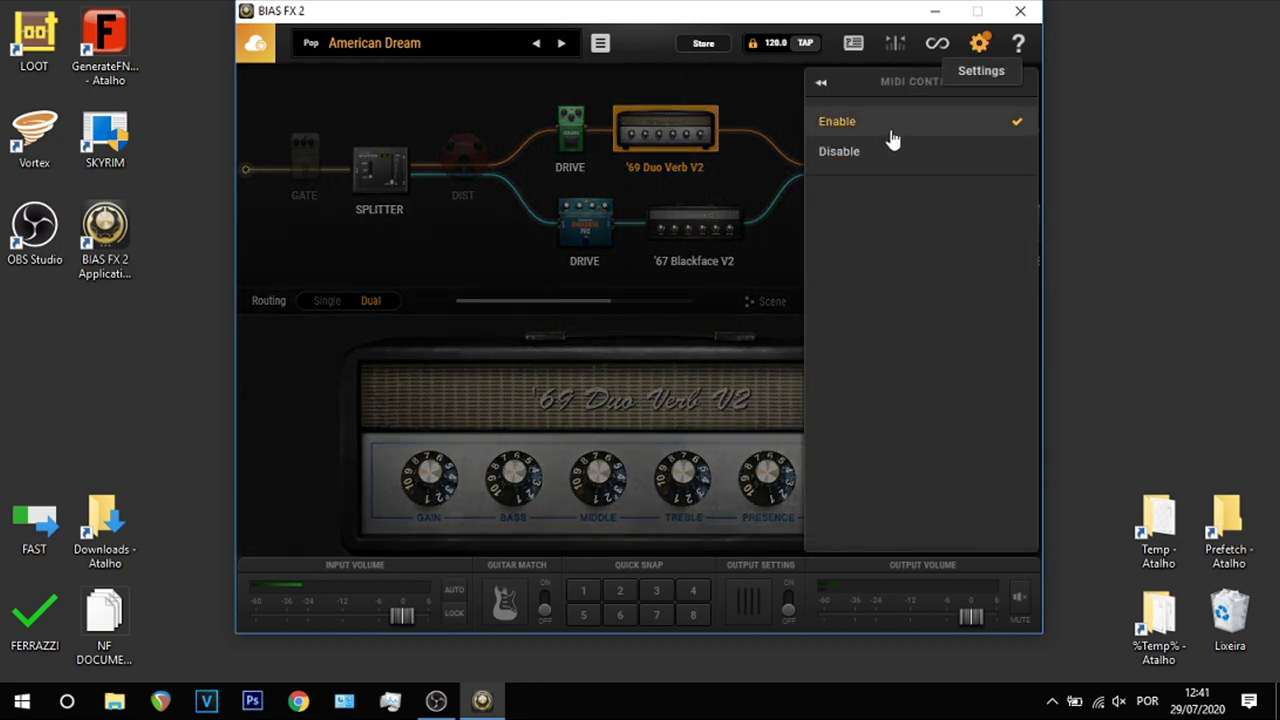
{"action": "left_click", "coordinate": [893, 134]}
{"action": "left_click", "coordinate": [820, 83]}
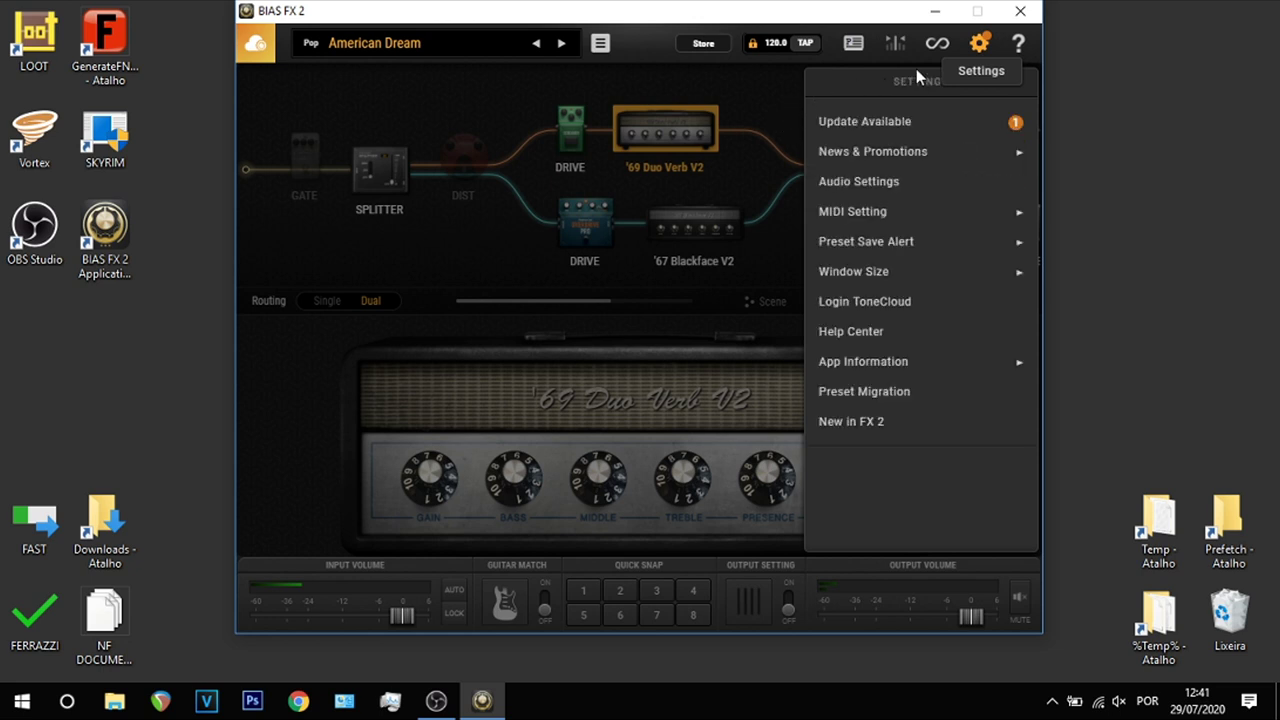
{"action": "left_click", "coordinate": [891, 250]}
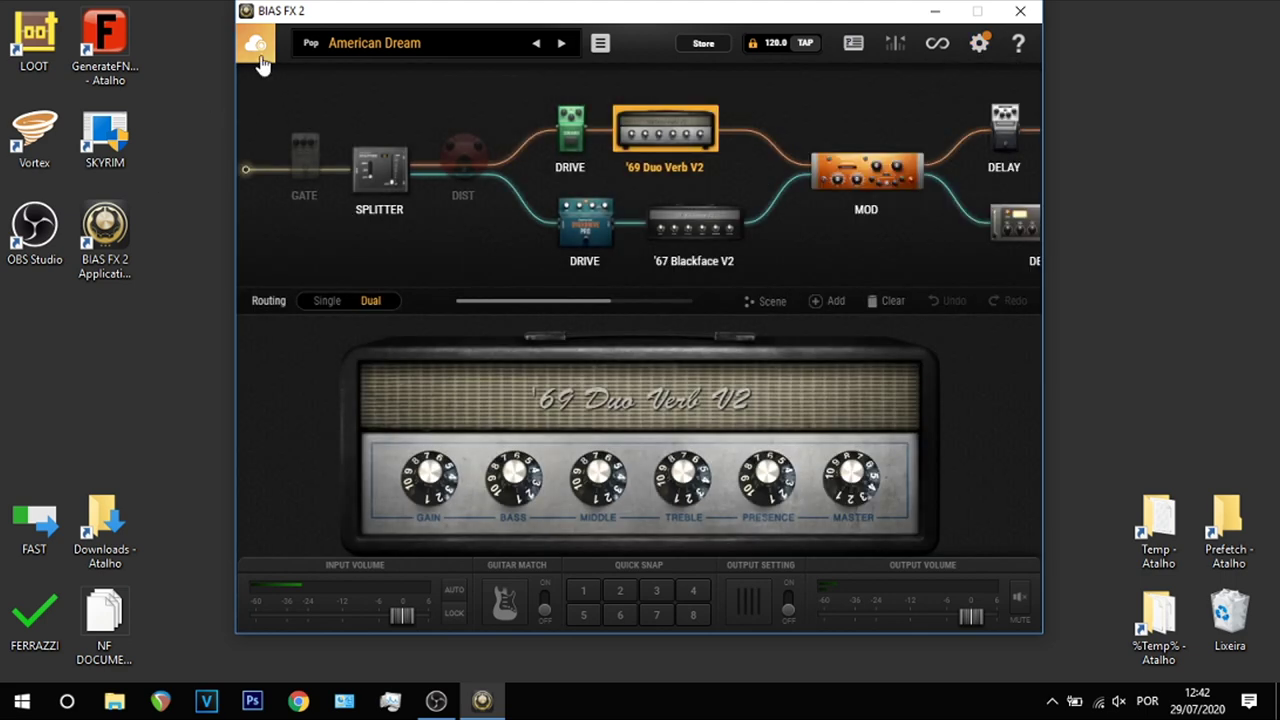
Open ToneCloud and go to the account's profile page with its uploaded presets
{"action": "left_click", "coordinate": [256, 45]}
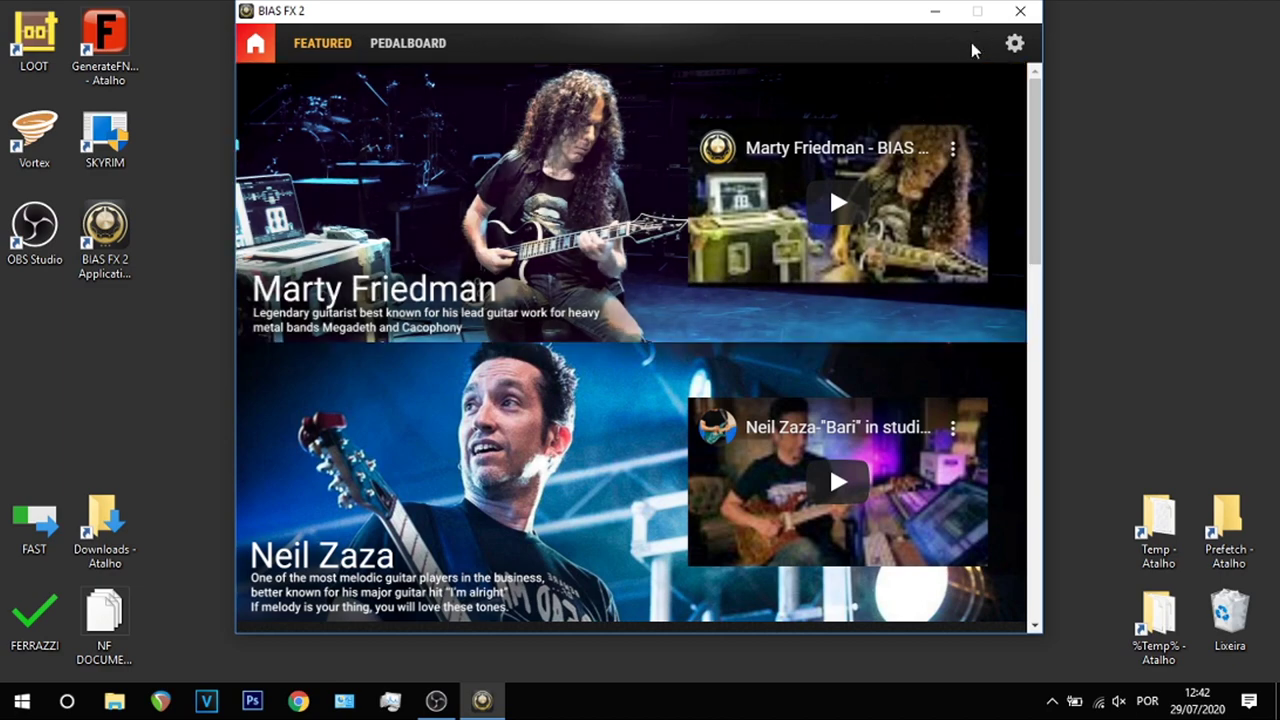
{"action": "left_click", "coordinate": [973, 43]}
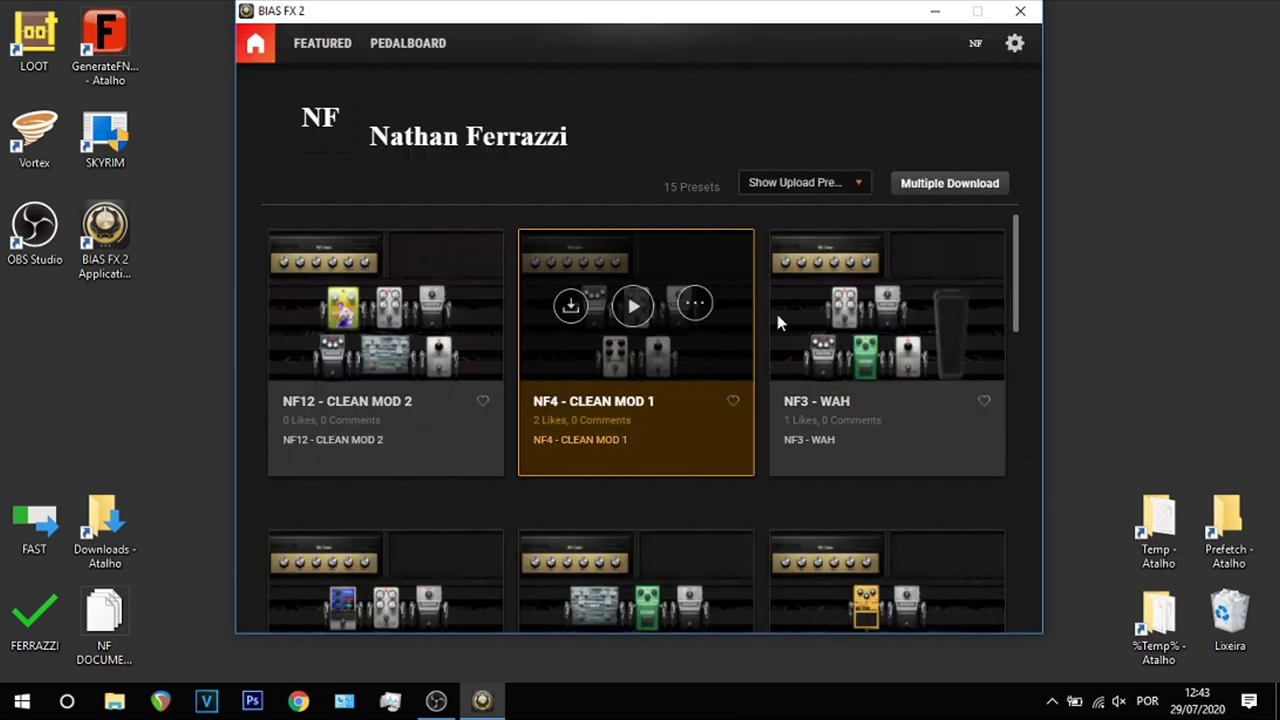
Look through the uploaded ToneCloud presets, return to the pedalboard and open user Bank 1 in the preset browser
{"action": "scroll", "coordinate": [806, 396], "scroll_direction": "down", "scroll_amount": 2}
{"action": "scroll", "coordinate": [806, 396], "scroll_direction": "down", "scroll_amount": 3}
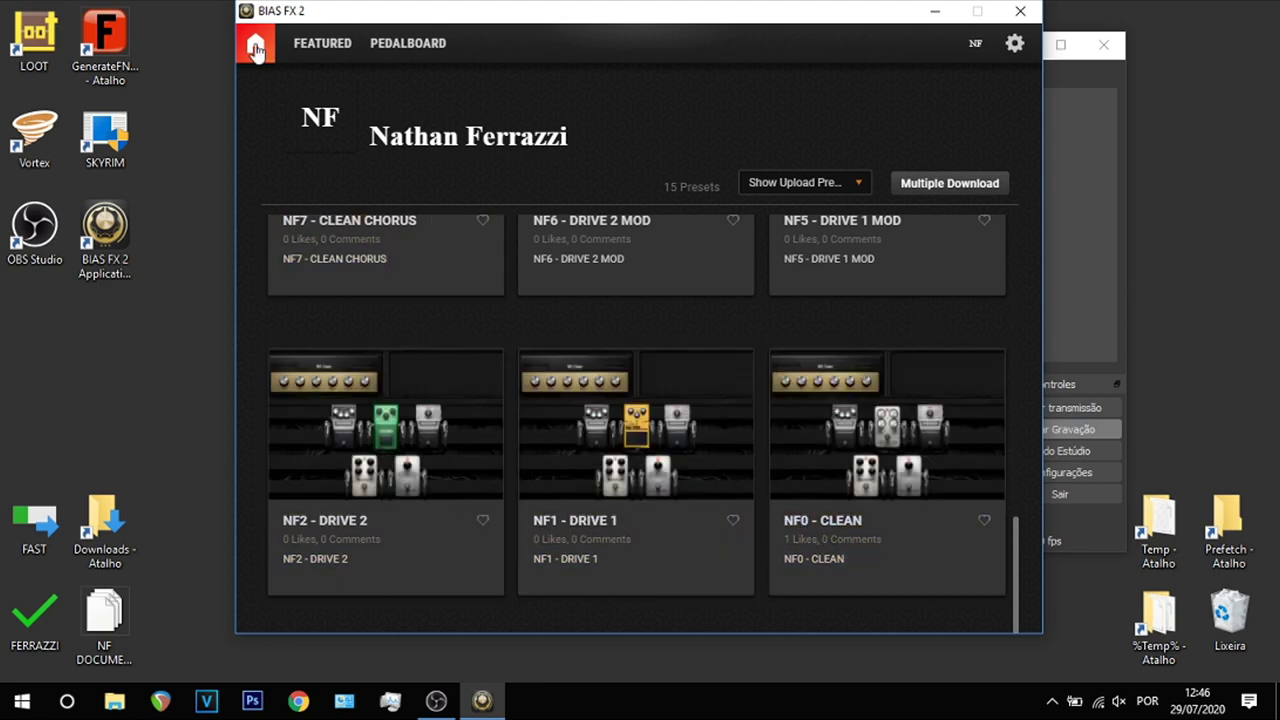
{"action": "left_click", "coordinate": [256, 47]}
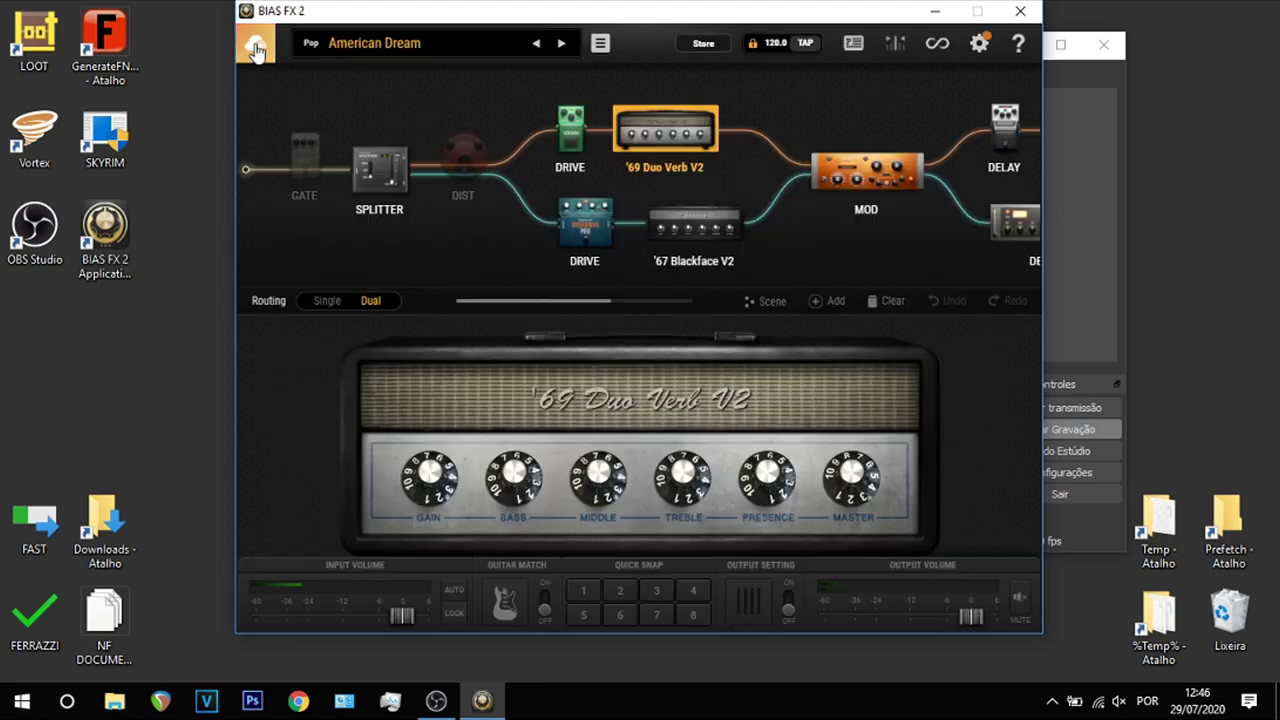
{"action": "left_click", "coordinate": [363, 43]}
{"action": "left_click", "coordinate": [372, 367]}
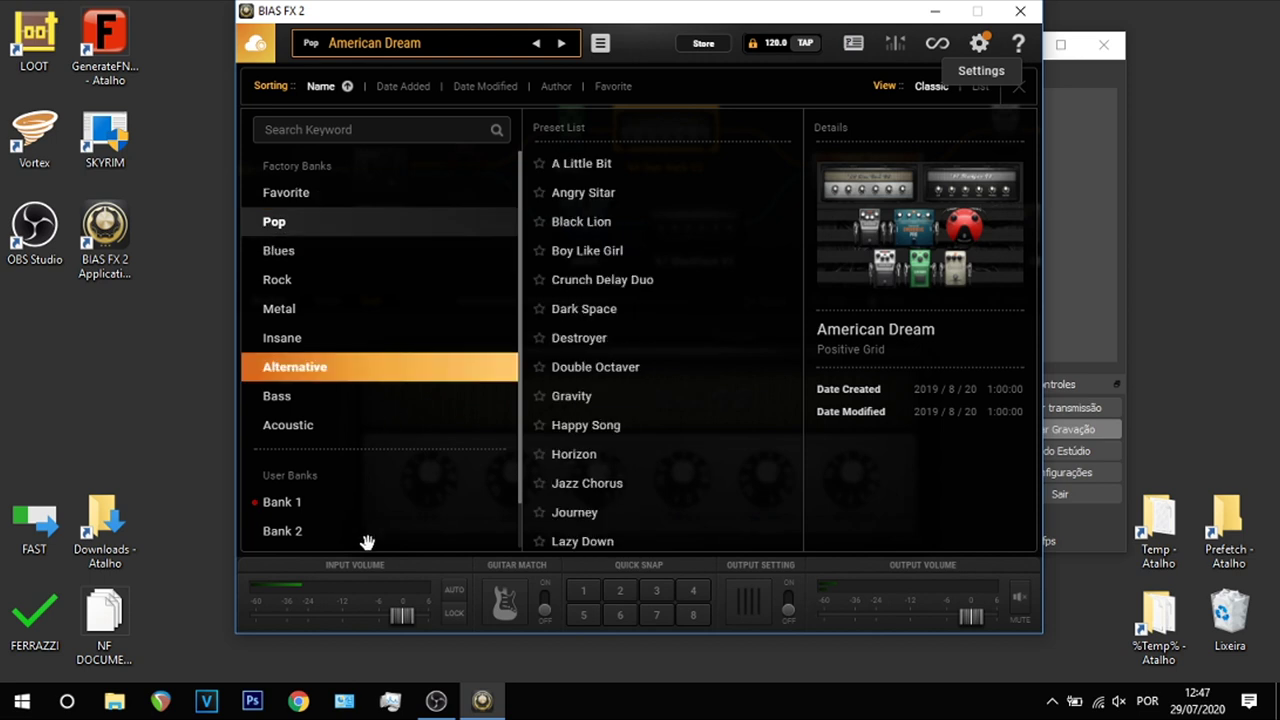
{"action": "left_click", "coordinate": [357, 506]}
Examine the downloaded NF presets in Bank 1 and their details
{"action": "scroll", "coordinate": [620, 450], "scroll_direction": "down", "scroll_amount": 1}
{"action": "left_click", "coordinate": [605, 362]}
{"action": "left_click", "coordinate": [605, 246]}
{"action": "left_click", "coordinate": [610, 391]}
{"action": "left_click", "coordinate": [600, 478]}
{"action": "left_click", "coordinate": [600, 536]}
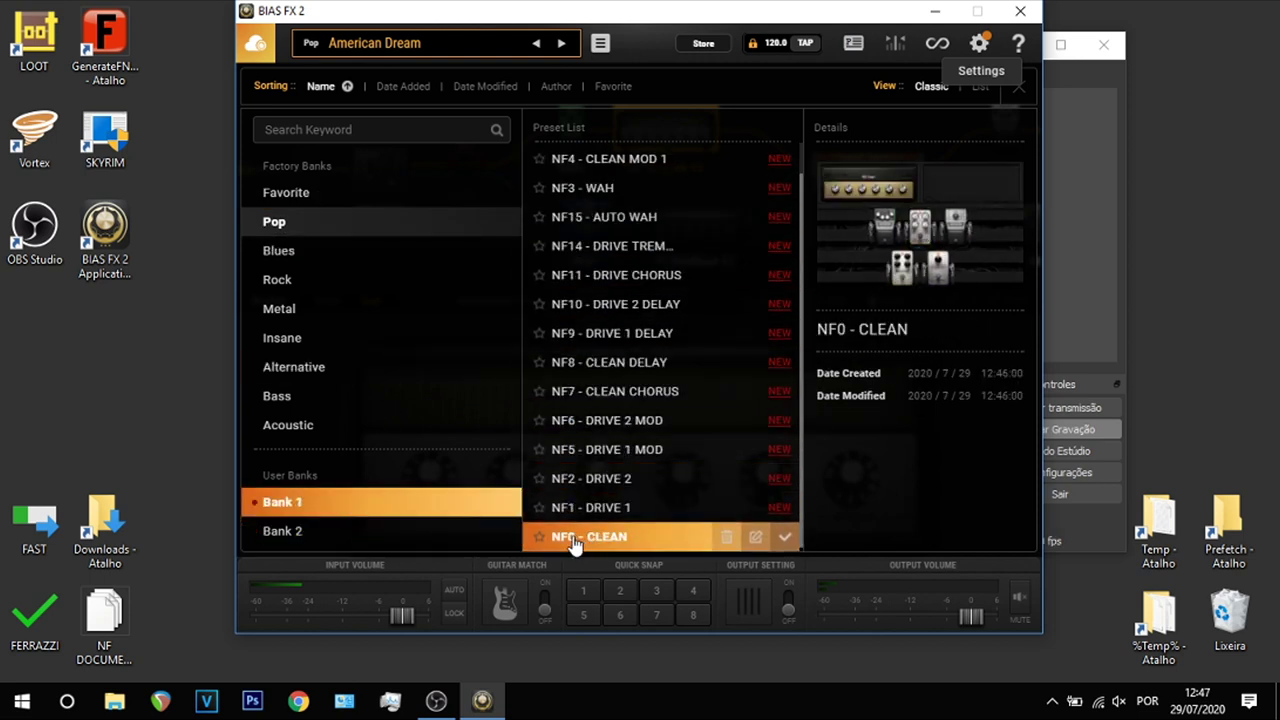
{"action": "left_click", "coordinate": [590, 507]}
{"action": "left_click", "coordinate": [600, 420]}
{"action": "left_click", "coordinate": [605, 304]}
{"action": "left_click", "coordinate": [600, 449]}
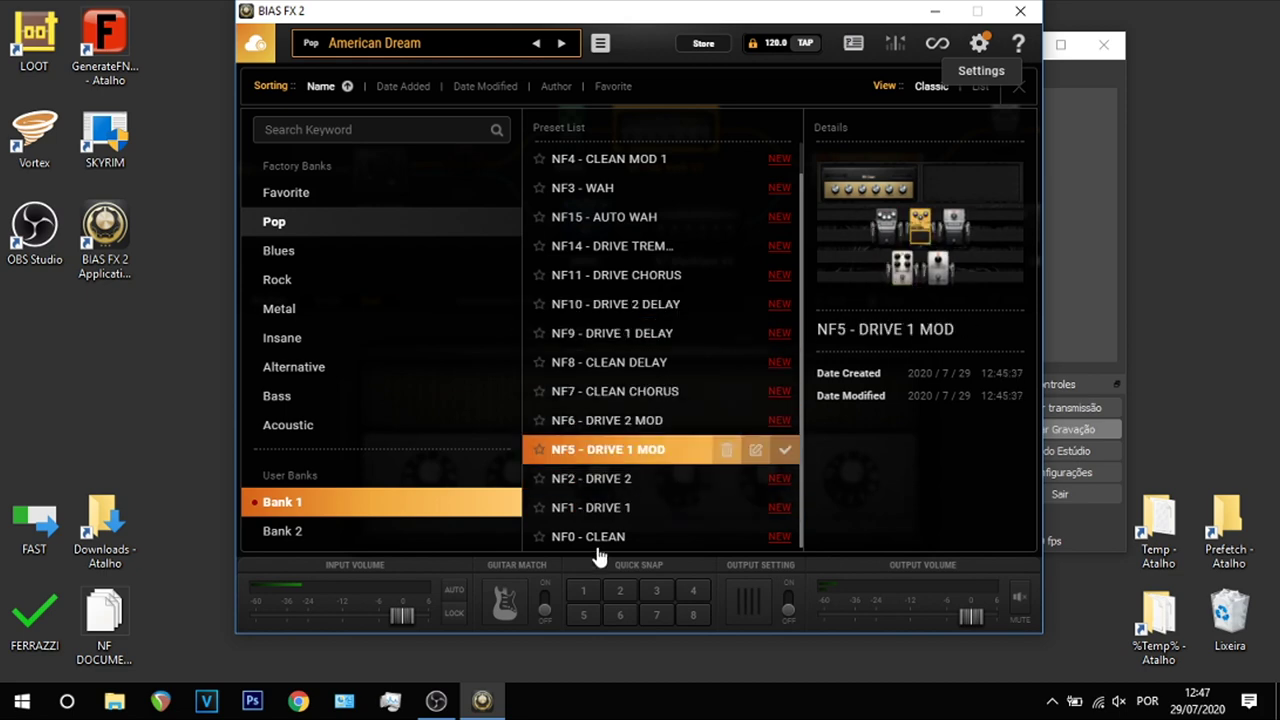
Set the MIDI PC number of the NF0 - CLEAN preset to 0 and apply the edit
{"action": "left_click", "coordinate": [610, 537]}
{"action": "left_click", "coordinate": [645, 510]}
{"action": "left_click", "coordinate": [660, 521]}
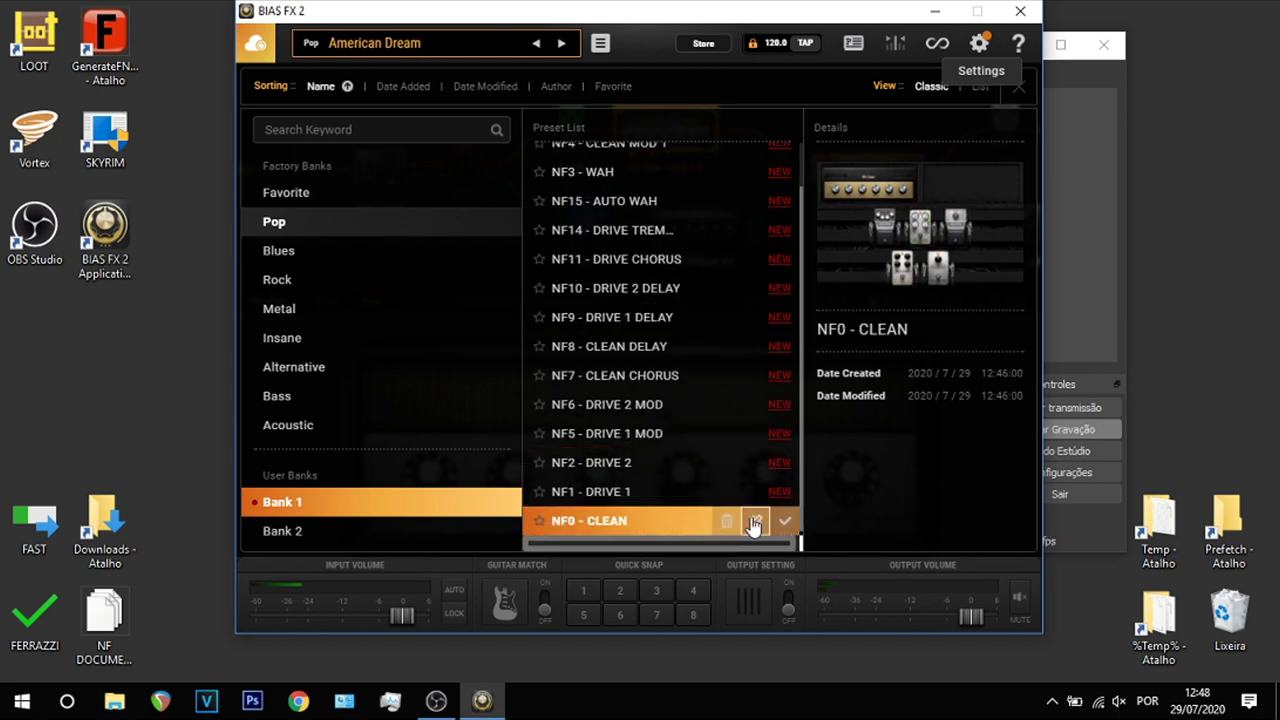
{"action": "left_click", "coordinate": [756, 522]}
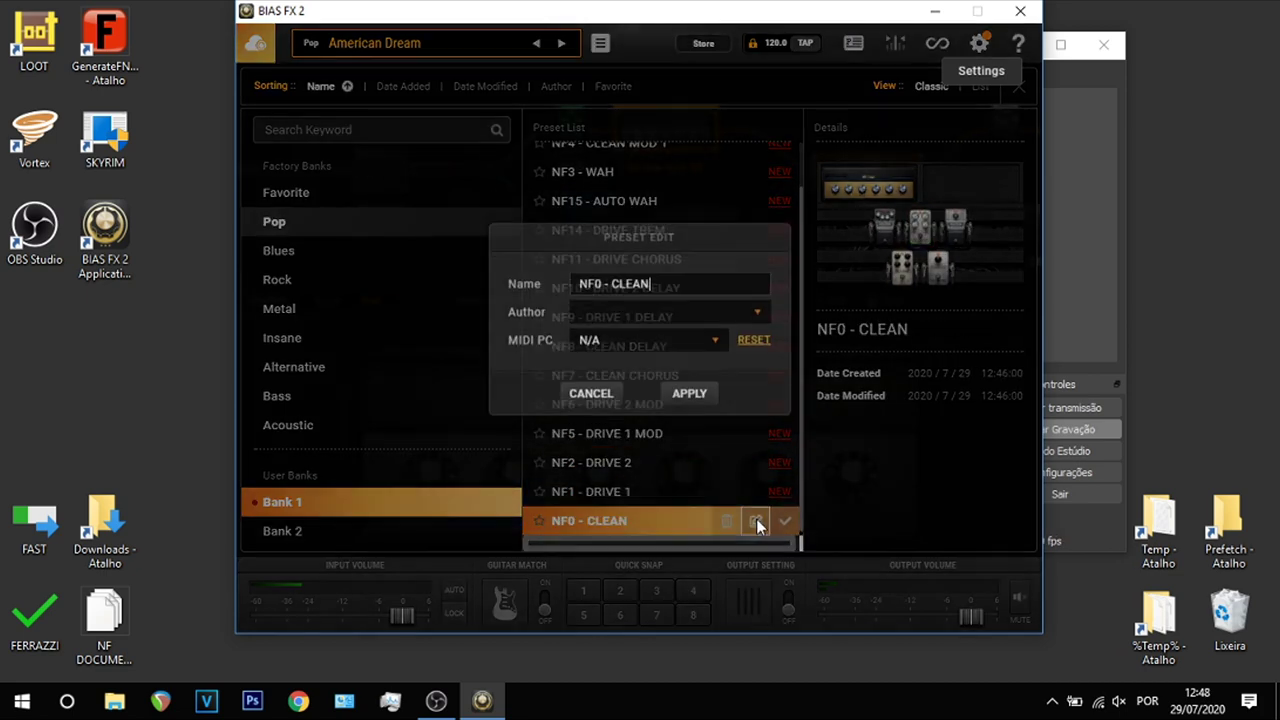
{"action": "left_click", "coordinate": [640, 350]}
{"action": "left_click", "coordinate": [617, 378]}
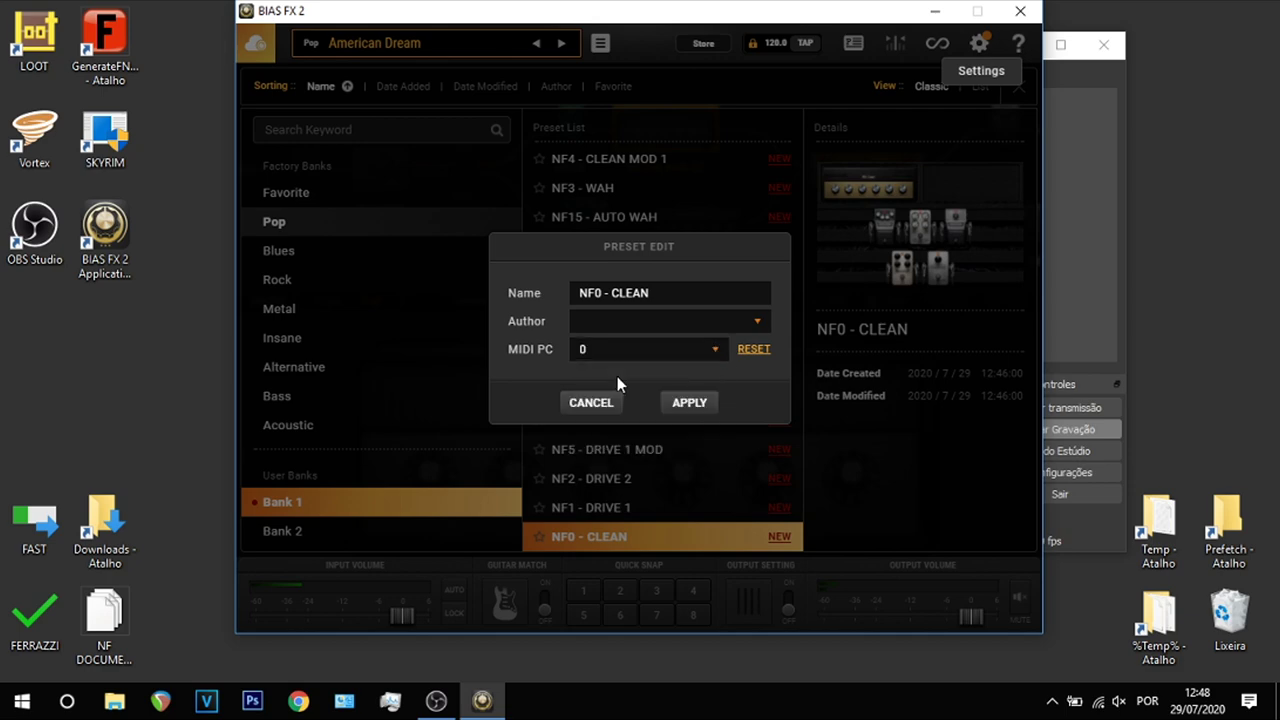
{"action": "left_click", "coordinate": [688, 400]}
Look over the remaining Bank 1 presets, from NF1 - DRIVE 1 up to NF12 - CLEAN MOD 2
{"action": "left_click", "coordinate": [580, 512]}
{"action": "left_click", "coordinate": [620, 479]}
{"action": "scroll", "coordinate": [645, 490], "scroll_direction": "down", "scroll_amount": 1}
{"action": "left_click", "coordinate": [660, 490]}
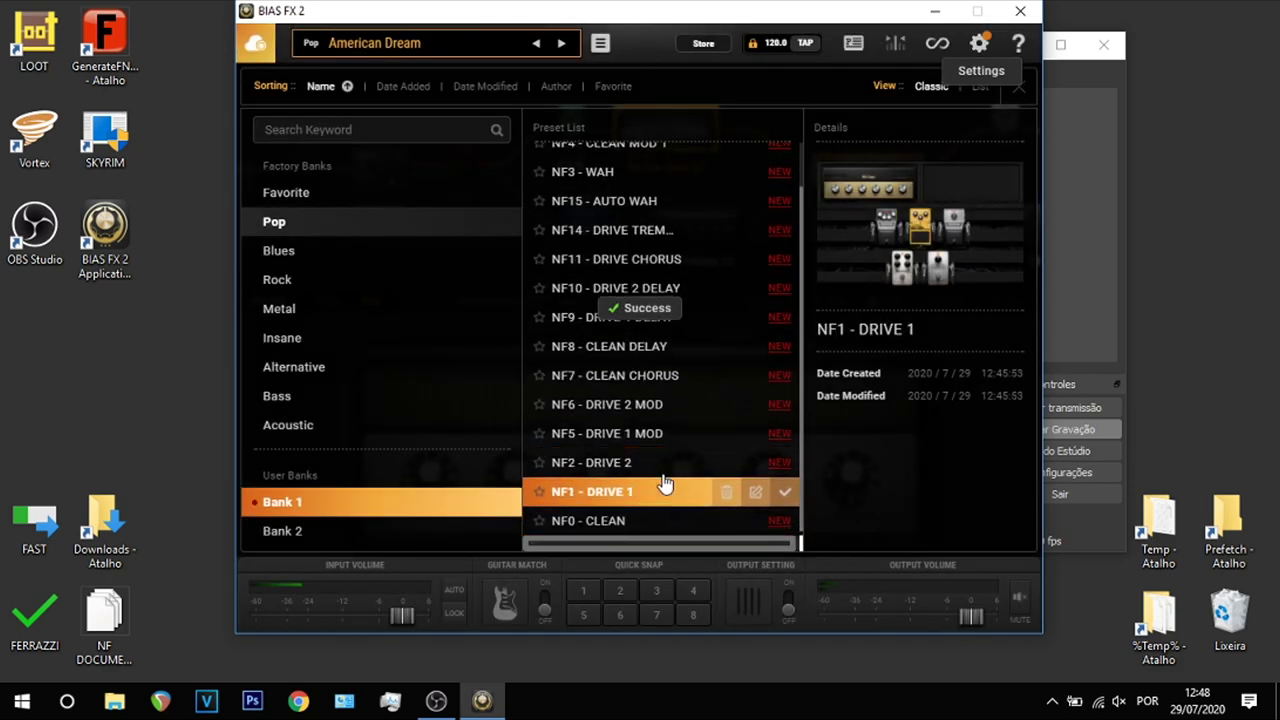
{"action": "left_click", "coordinate": [756, 464]}
{"action": "left_click", "coordinate": [652, 522]}
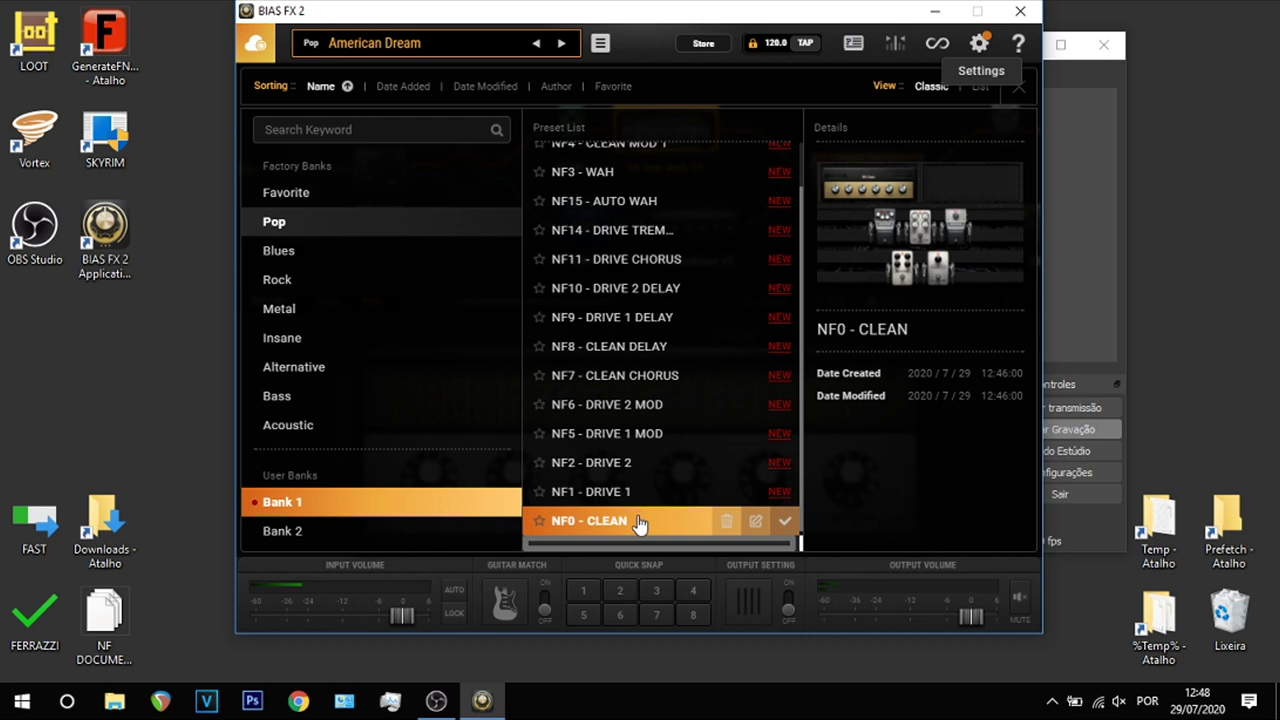
{"action": "left_click", "coordinate": [750, 491]}
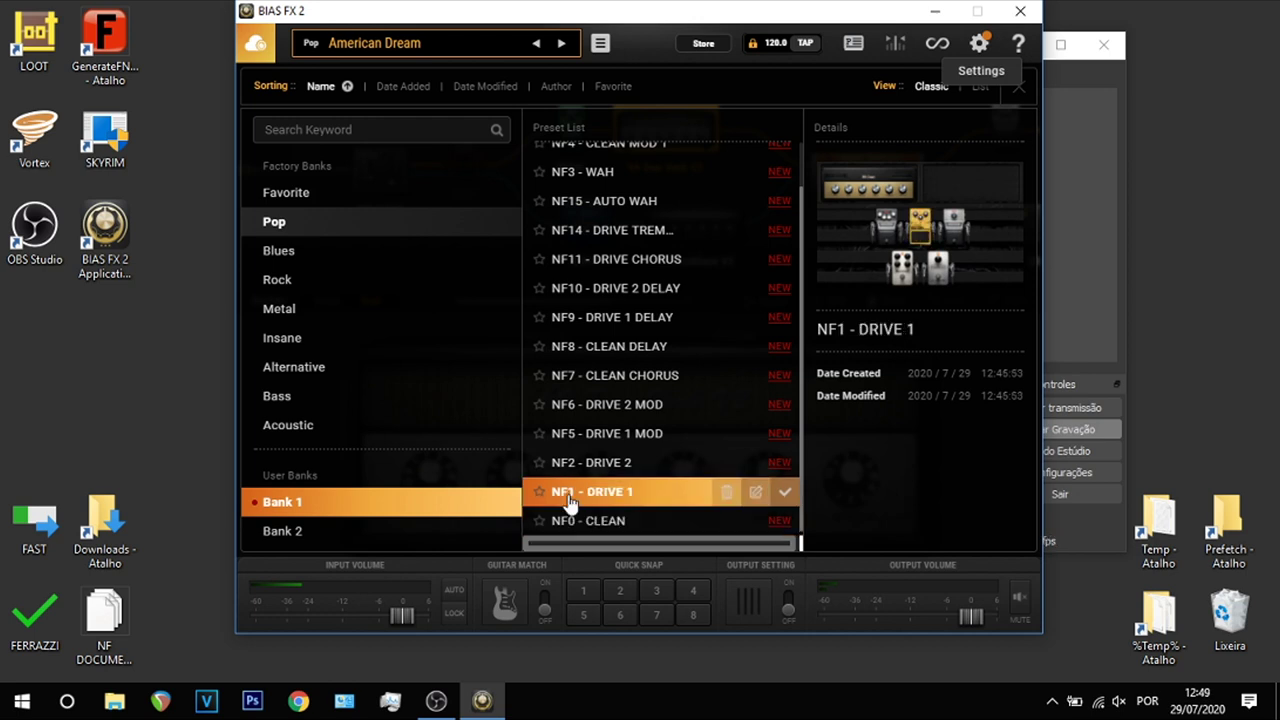
{"action": "scroll", "coordinate": [730, 440], "scroll_direction": "up", "scroll_amount": 3}
{"action": "left_click", "coordinate": [725, 425]}
{"action": "left_click", "coordinate": [683, 192]}
{"action": "left_click", "coordinate": [680, 165]}
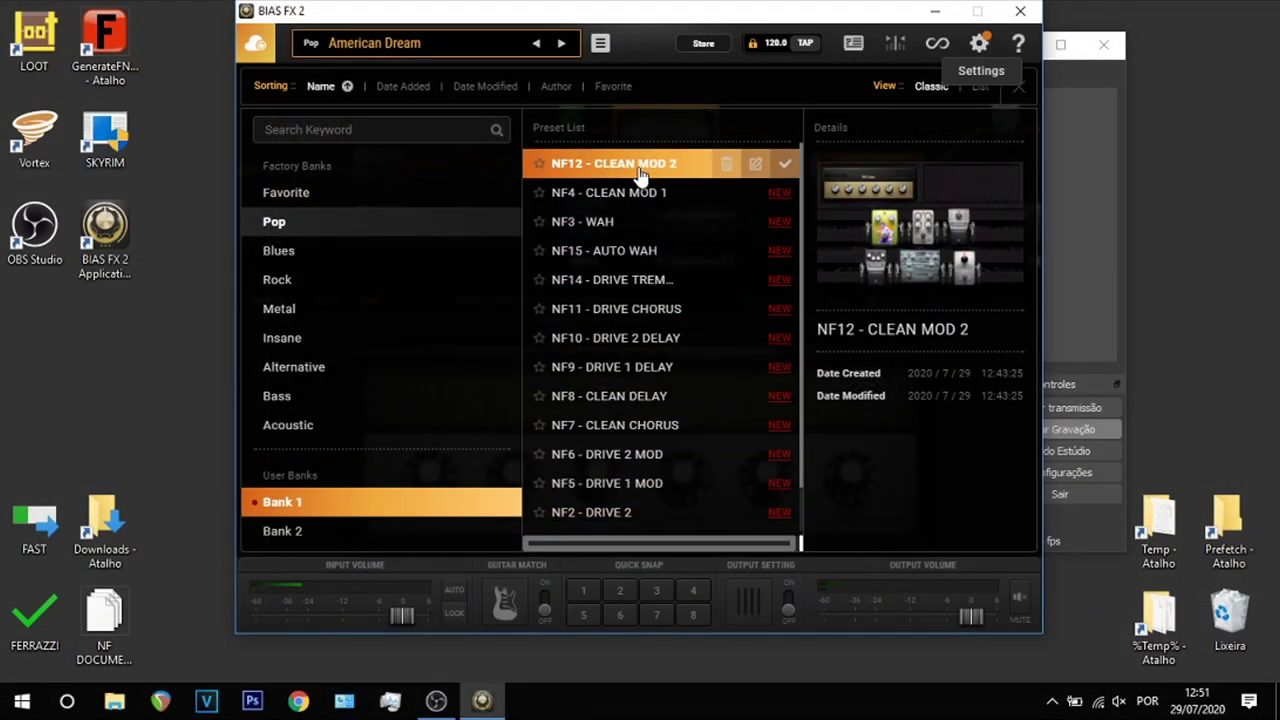
Load the NF0 - CLEAN preset and assign MIDI CC 80 to the Delay's Toggle
{"action": "scroll", "coordinate": [660, 338], "scroll_direction": "down", "scroll_amount": 1}
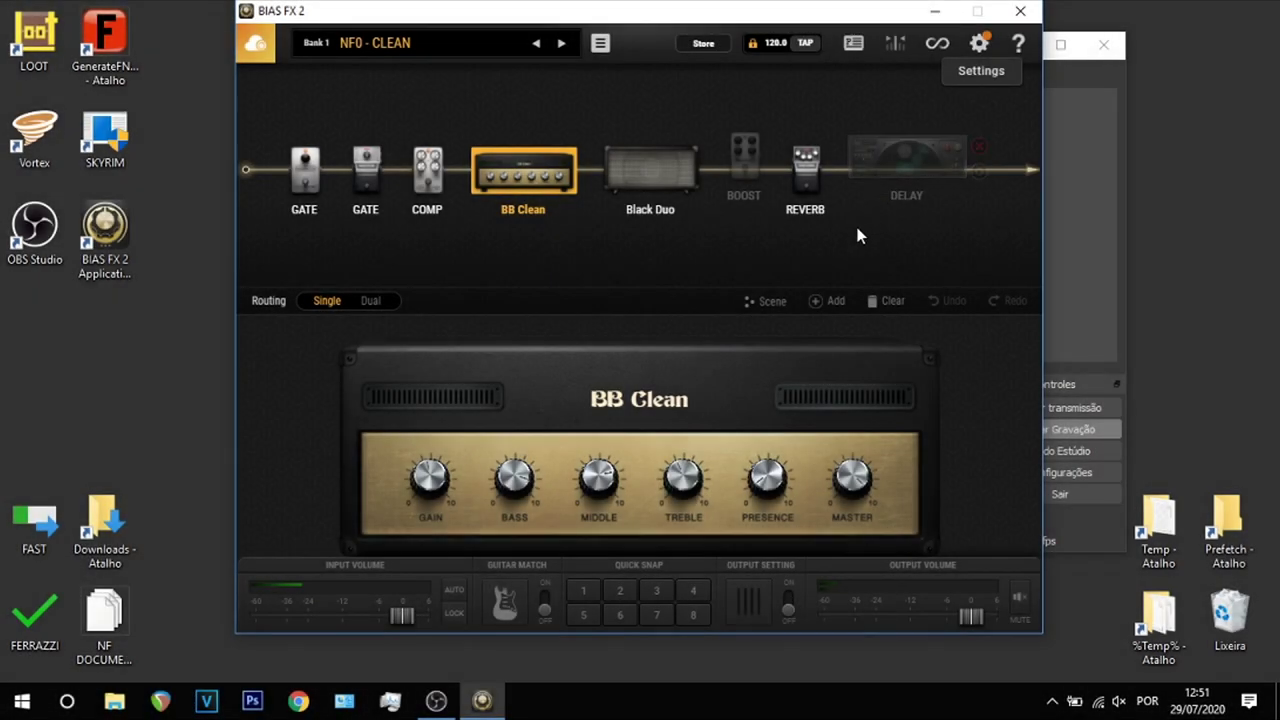
{"action": "mouse_move", "coordinate": [836, 196]}
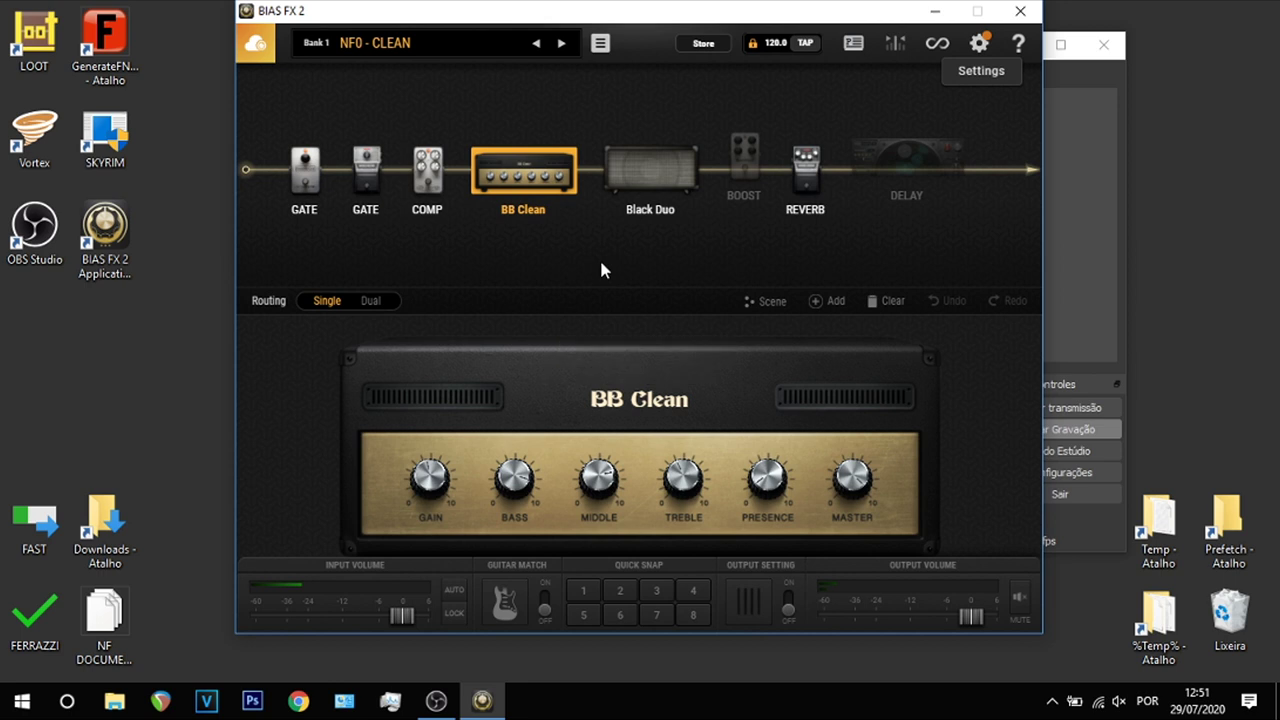
{"action": "mouse_move", "coordinate": [903, 182]}
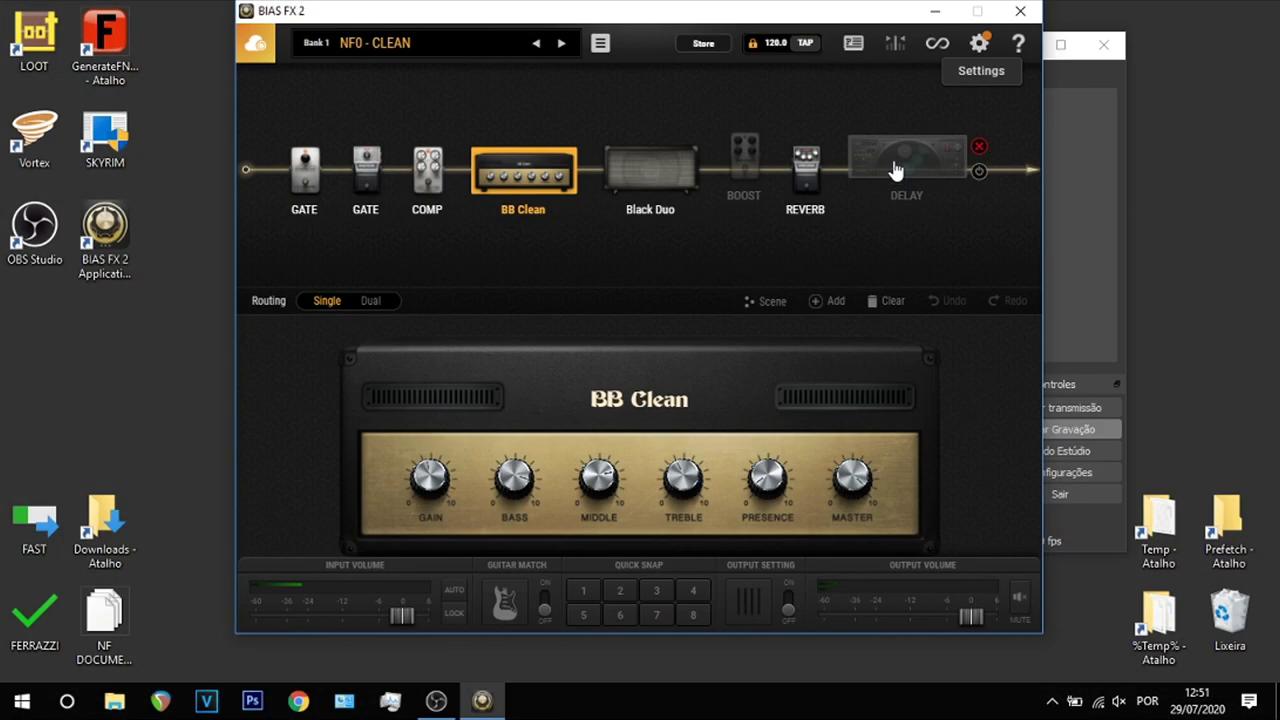
{"action": "right_click", "coordinate": [900, 165]}
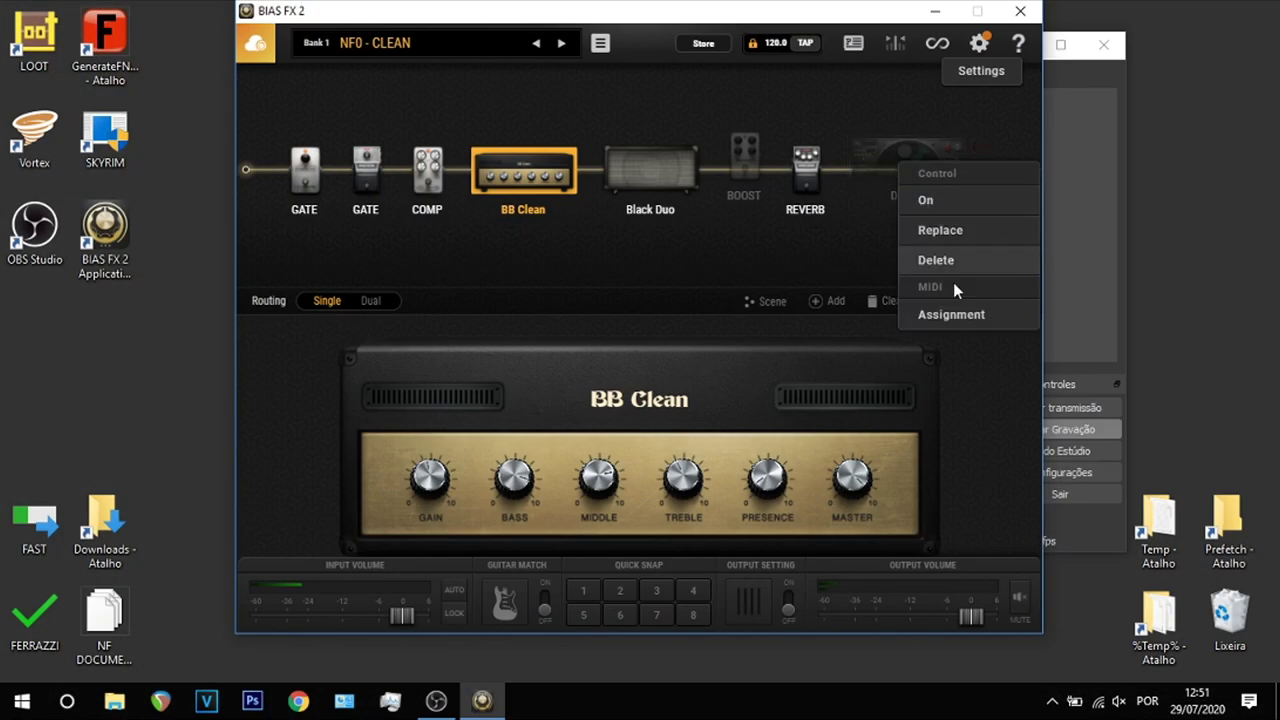
{"action": "left_click", "coordinate": [955, 316]}
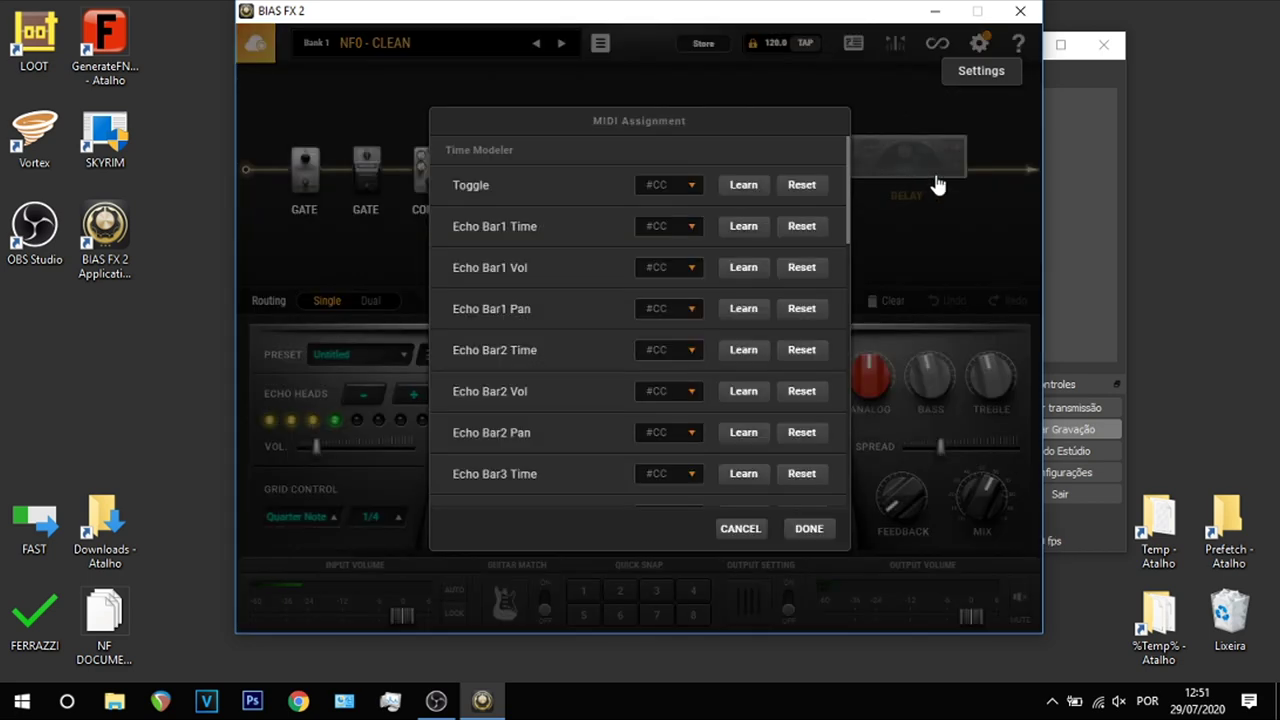
{"action": "left_click", "coordinate": [748, 186]}
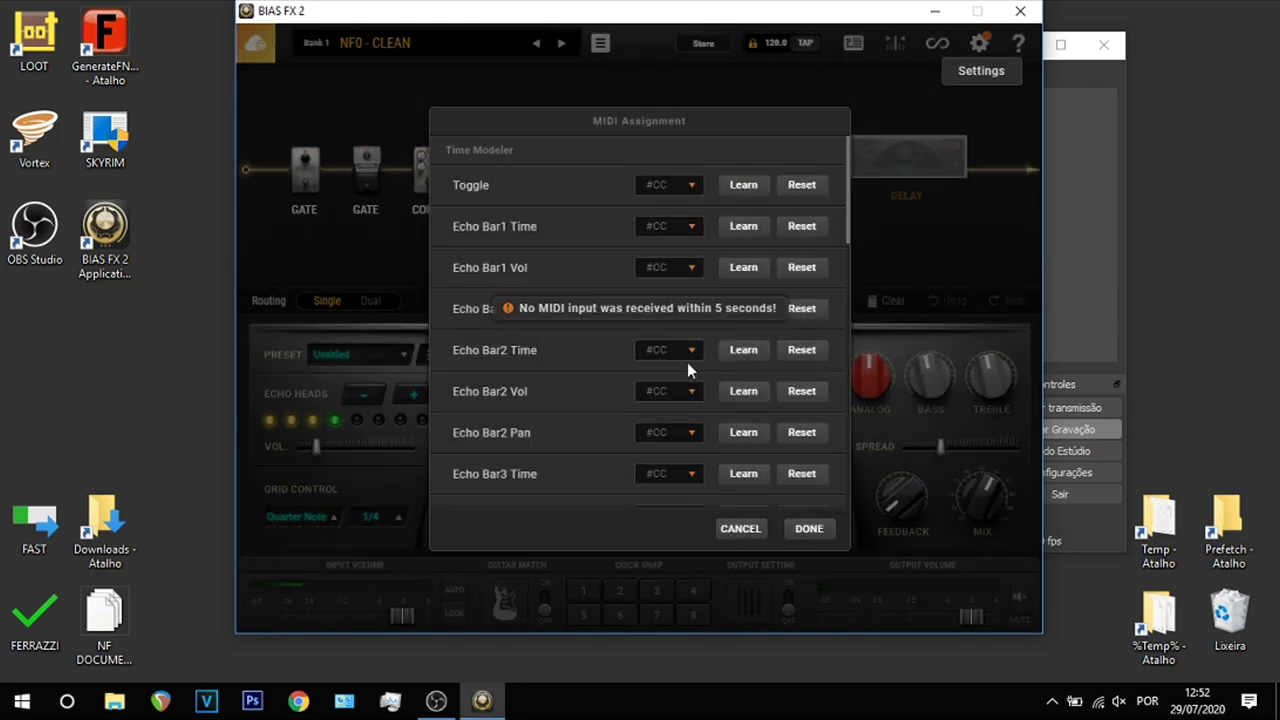
{"action": "left_click", "coordinate": [692, 190]}
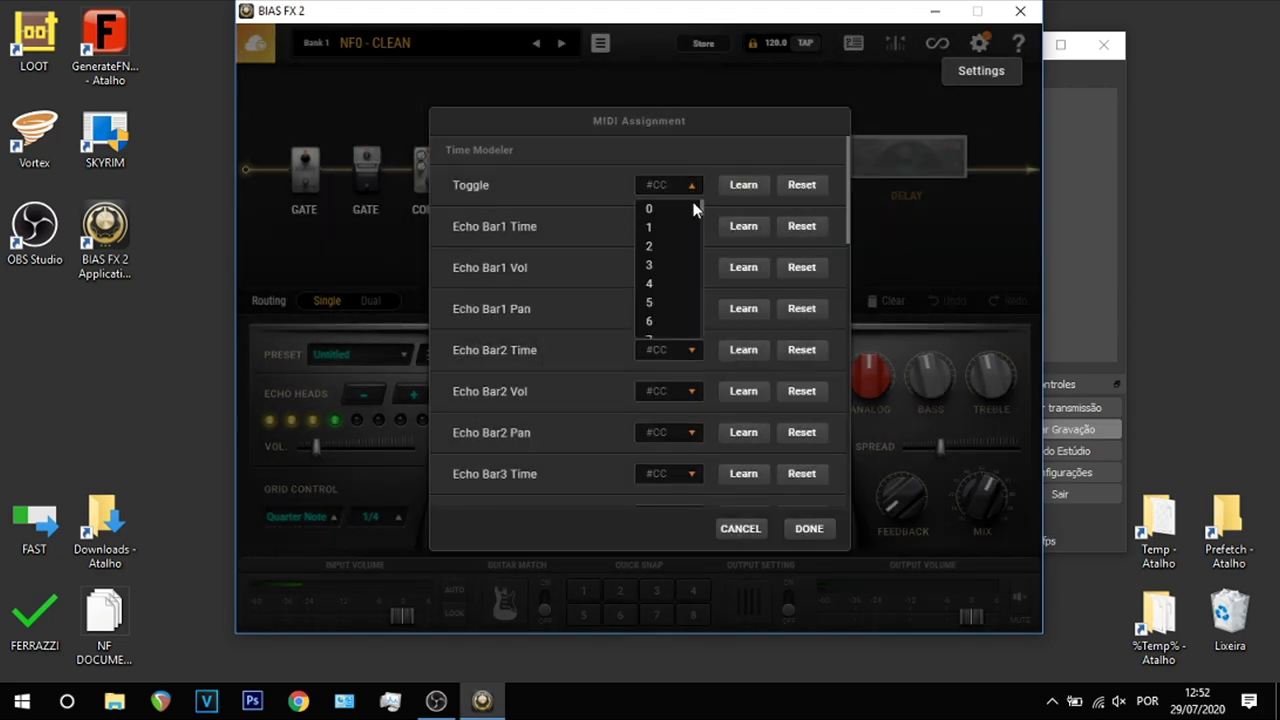
{"action": "scroll", "coordinate": [679, 285], "scroll_direction": "down", "scroll_amount": 15}
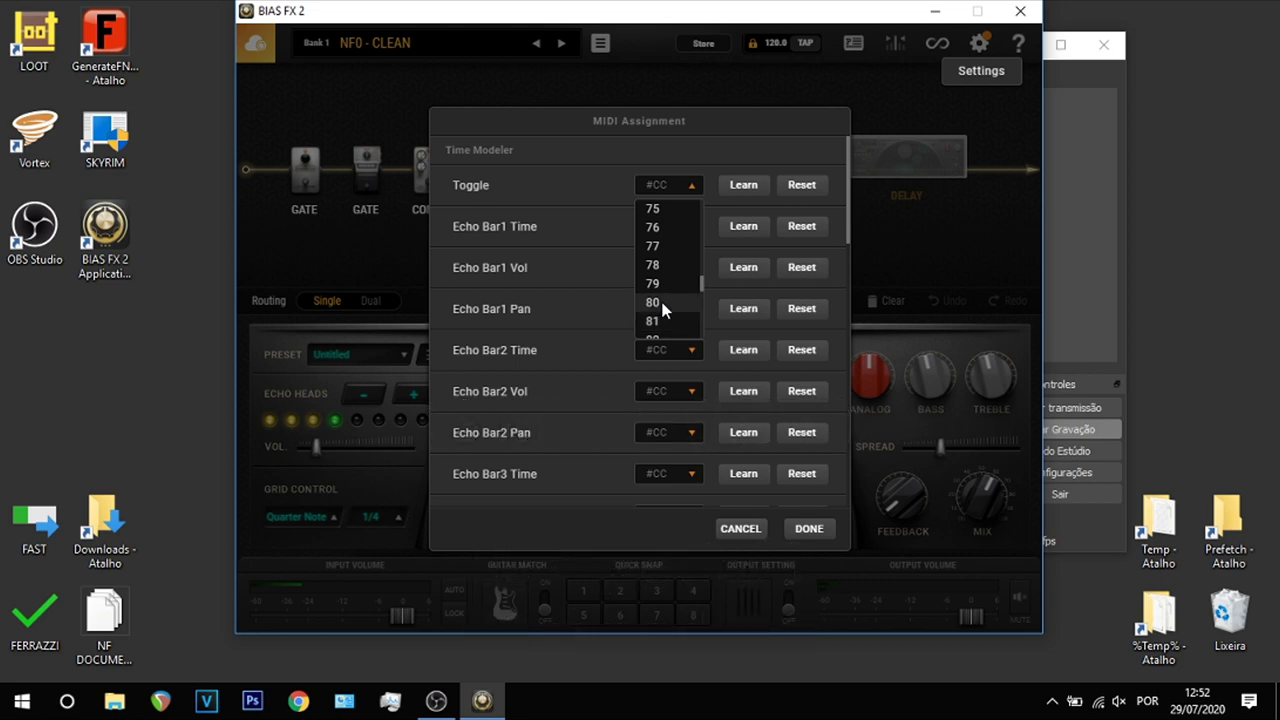
{"action": "left_click", "coordinate": [662, 303]}
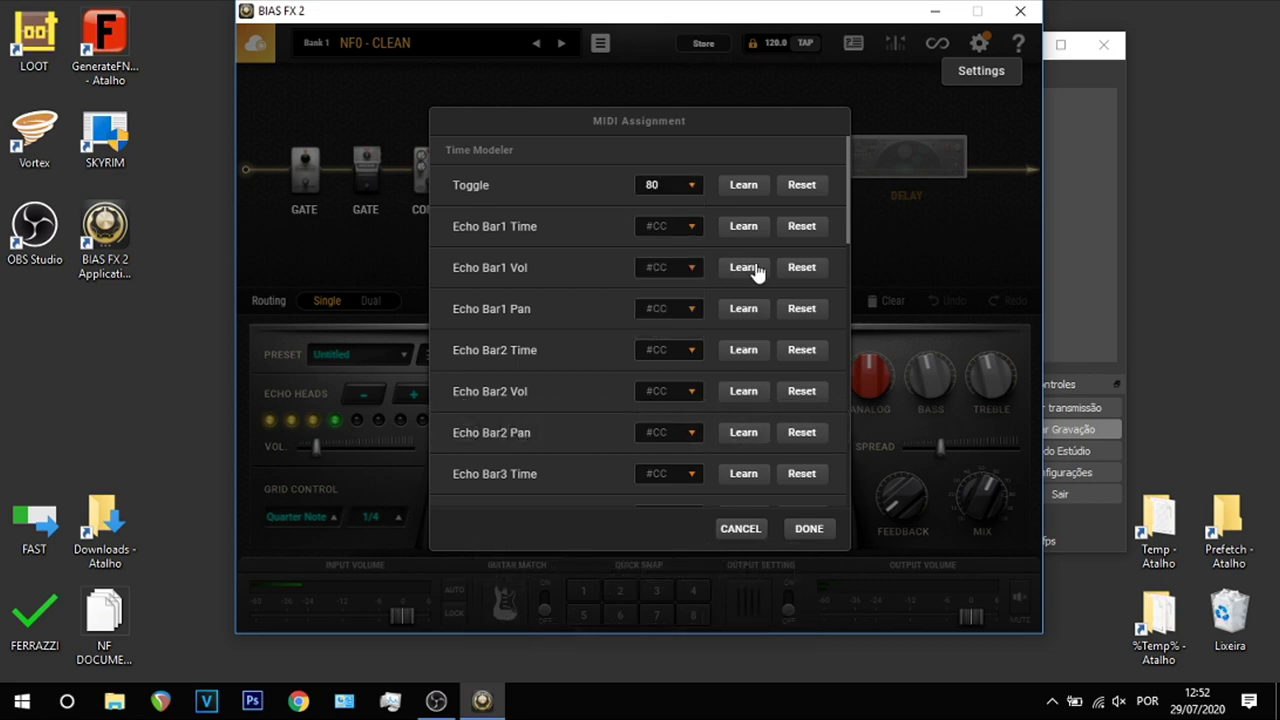
{"action": "left_click", "coordinate": [810, 528]}
Assign MIDI CC 81 to the Toggle of the Boost pedal in NF0 - CLEAN
{"action": "left_click", "coordinate": [745, 160]}
{"action": "right_click", "coordinate": [757, 178]}
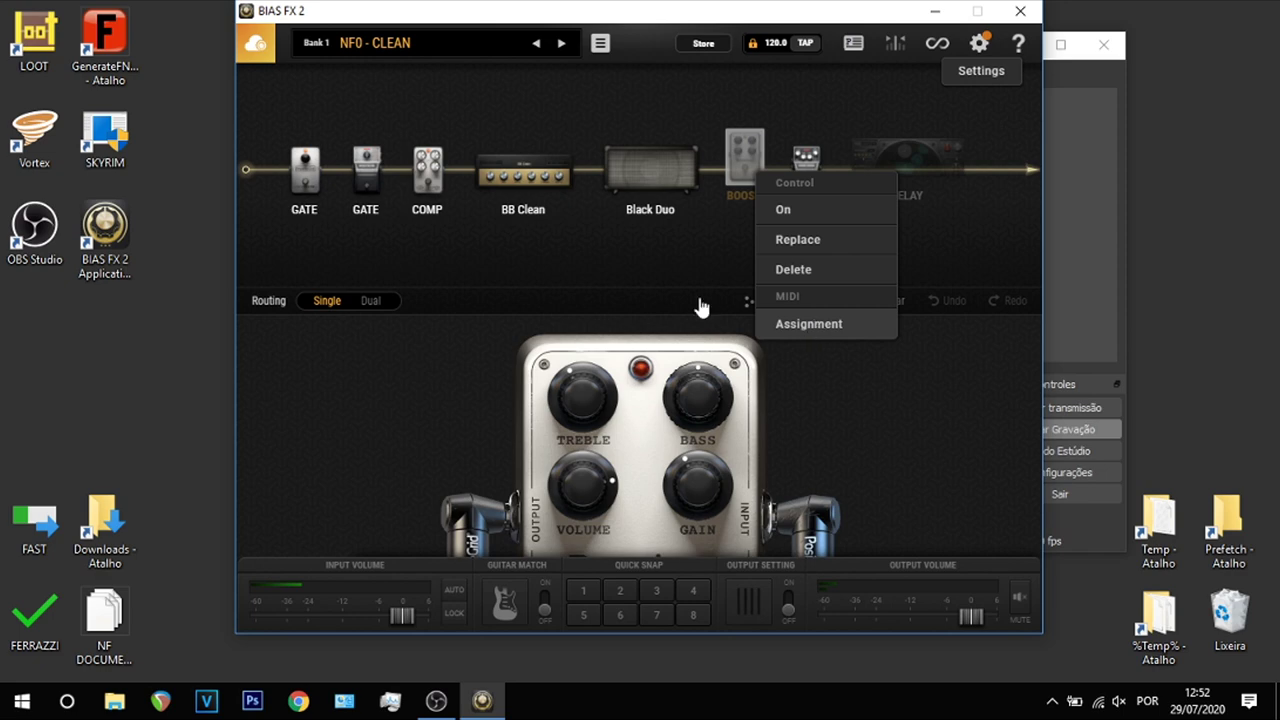
{"action": "left_click", "coordinate": [772, 322]}
{"action": "left_click", "coordinate": [666, 185]}
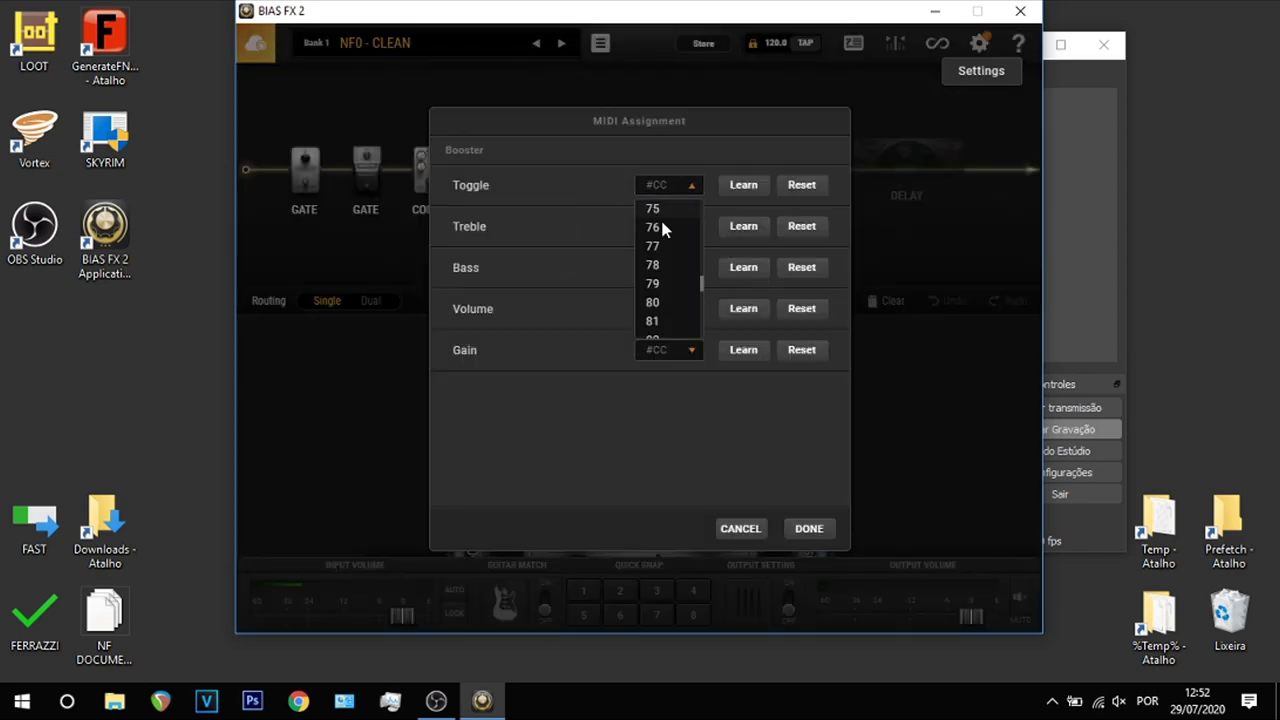
{"action": "left_click", "coordinate": [653, 321]}
{"action": "left_click", "coordinate": [809, 528]}
Set the BB Clean amp's Middle to 7.5 and view the preset's save options, cancelling Save as new
{"action": "left_click", "coordinate": [523, 175]}
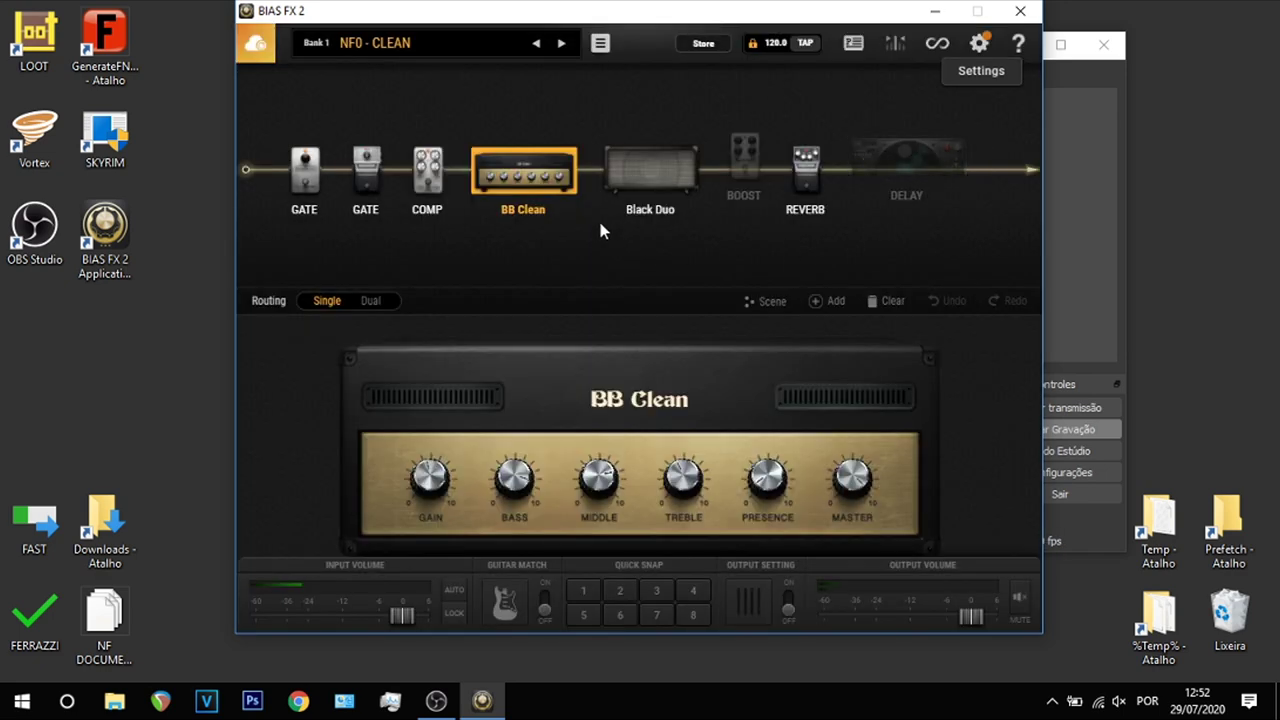
{"action": "left_click_drag", "start_coordinate": [609, 483], "coordinate": [587, 124]}
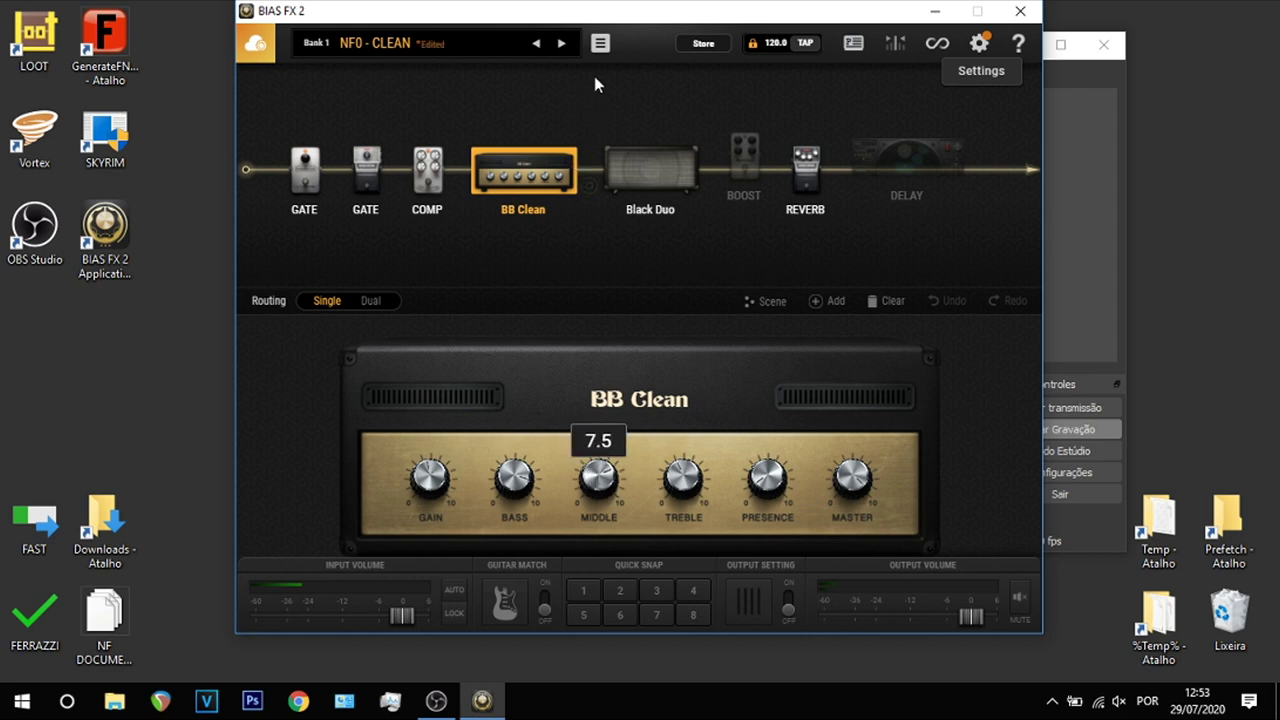
{"action": "left_click", "coordinate": [600, 43]}
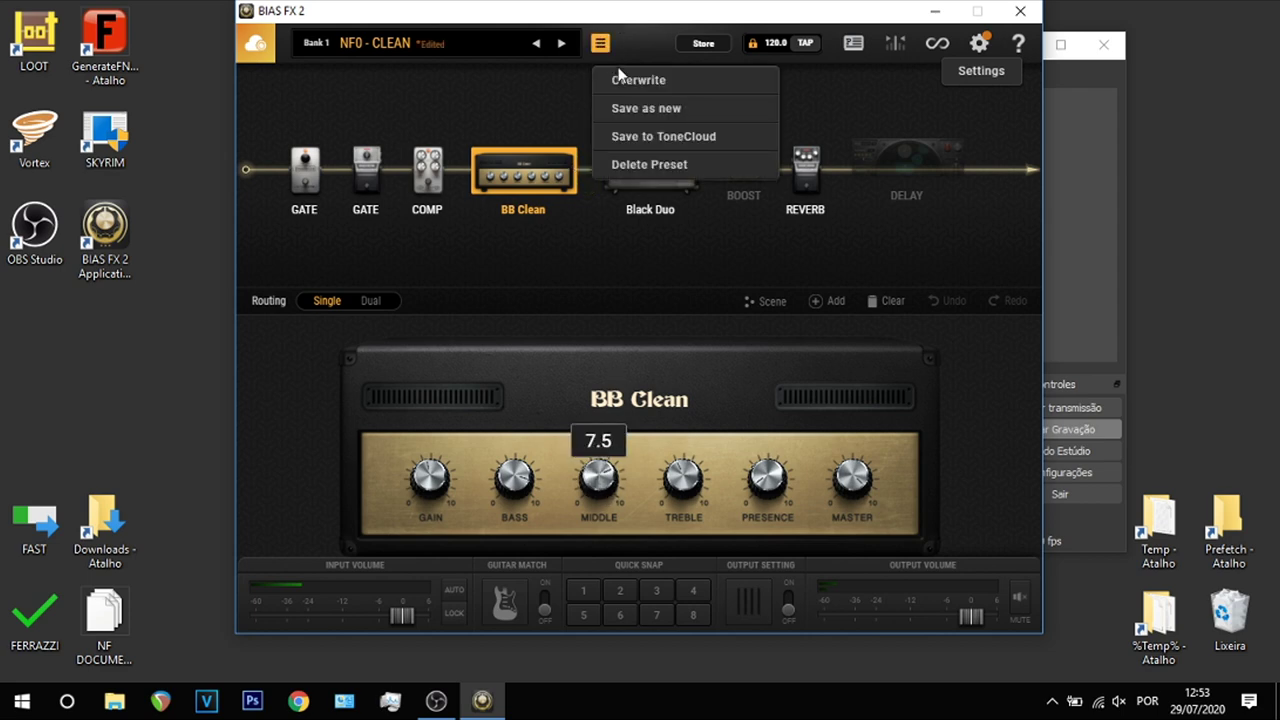
{"action": "left_click", "coordinate": [664, 108]}
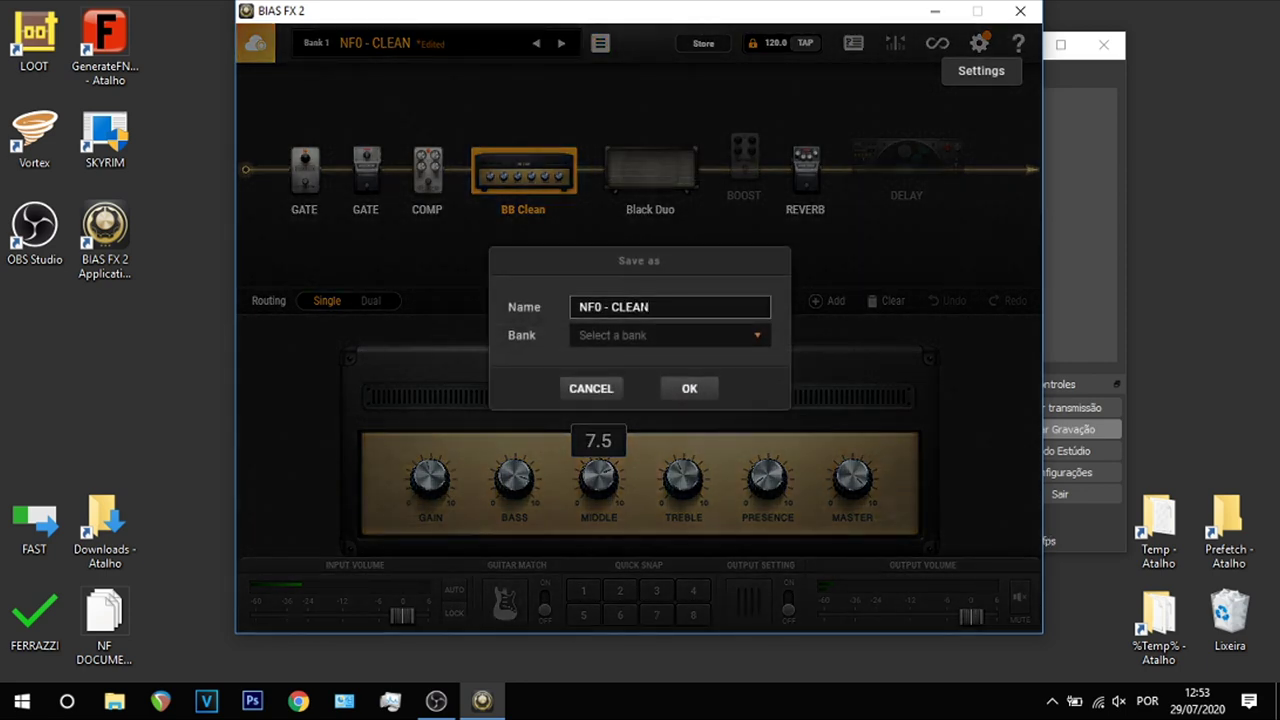
{"action": "left_click", "coordinate": [590, 389]}
{"action": "left_click", "coordinate": [600, 43]}
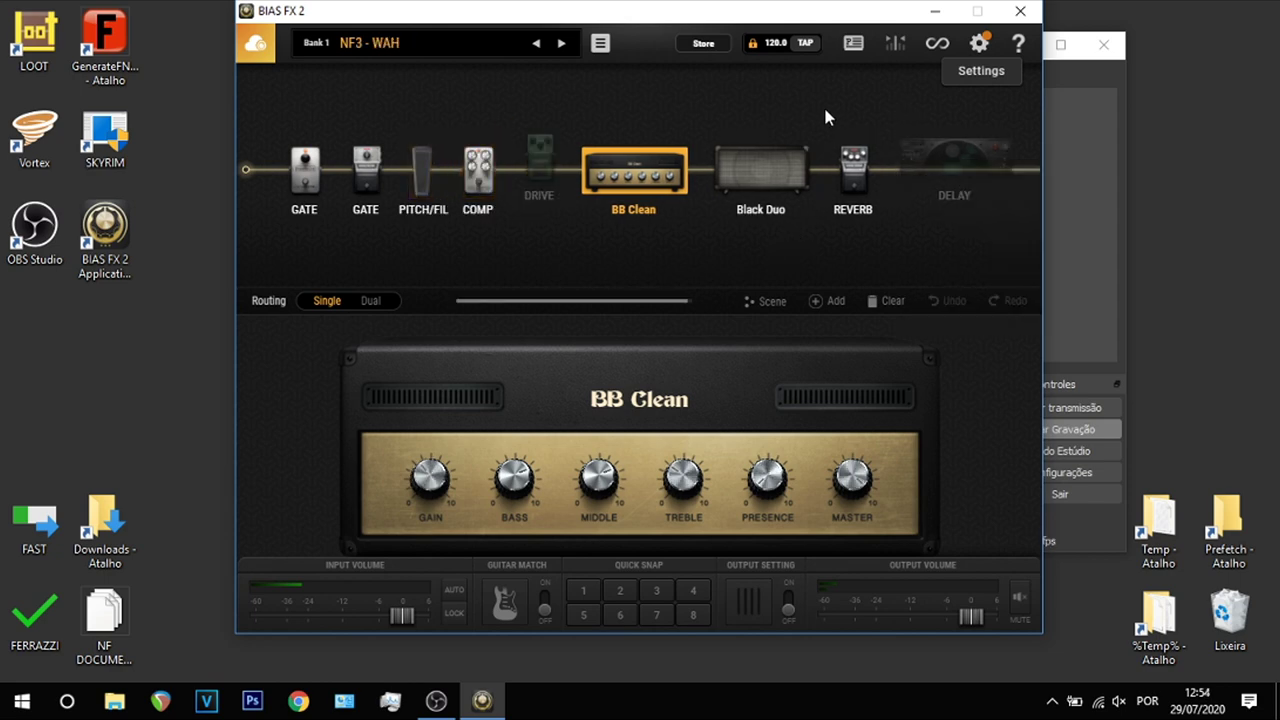
Open the MIDI assignment of the Cry Wah pedal in NF3 - WAH and choose a CC number for its Wah parameter
{"action": "right_click", "coordinate": [421, 185]}
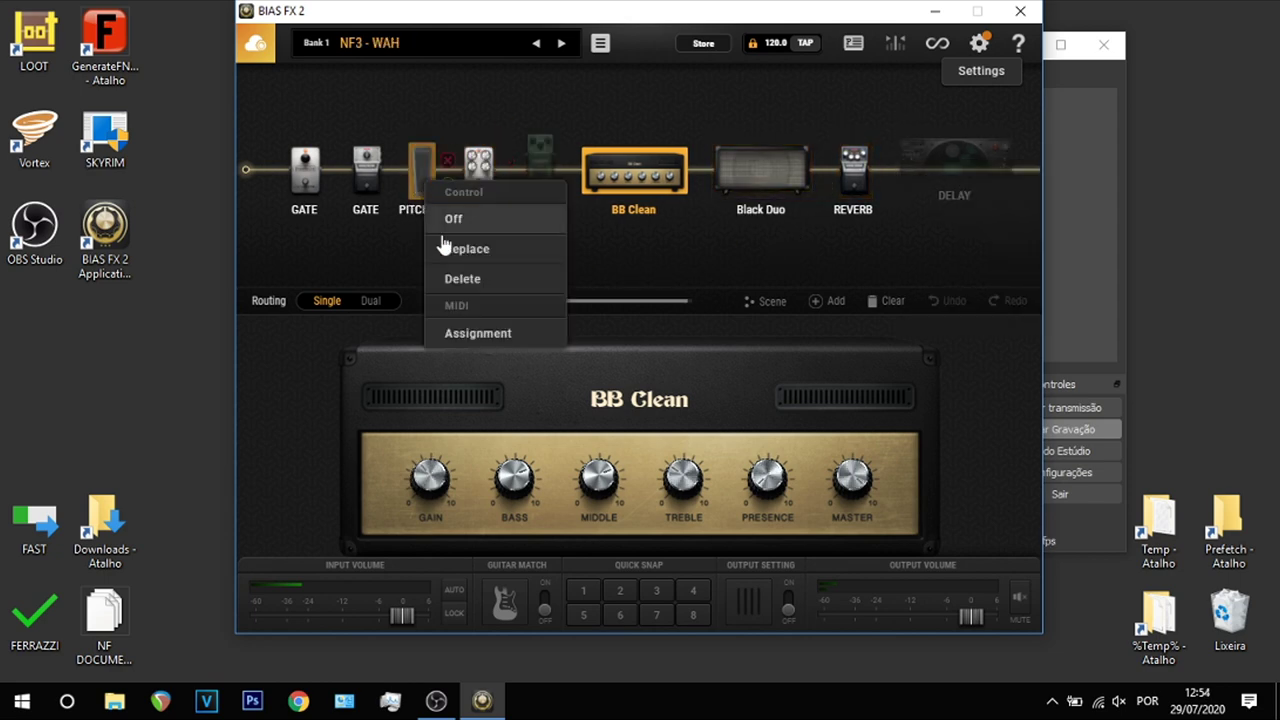
{"action": "left_click", "coordinate": [467, 335]}
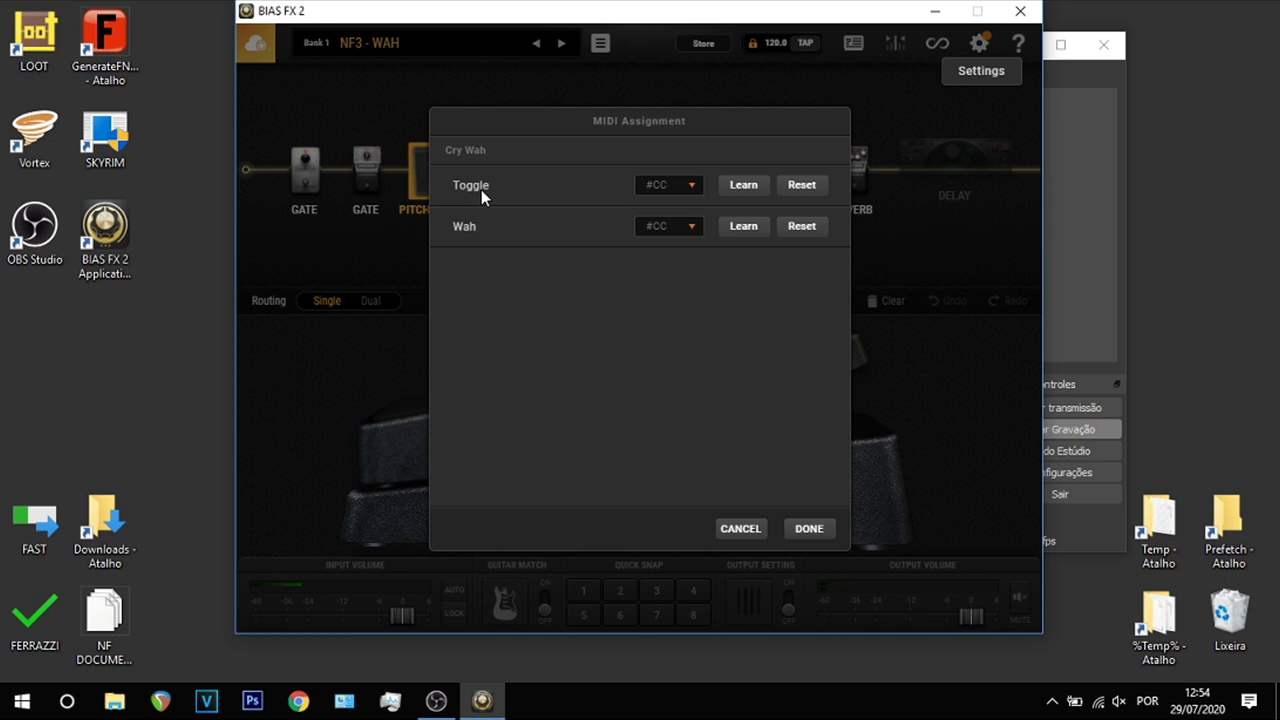
{"action": "left_click", "coordinate": [659, 227]}
{"action": "left_click", "coordinate": [650, 325]}
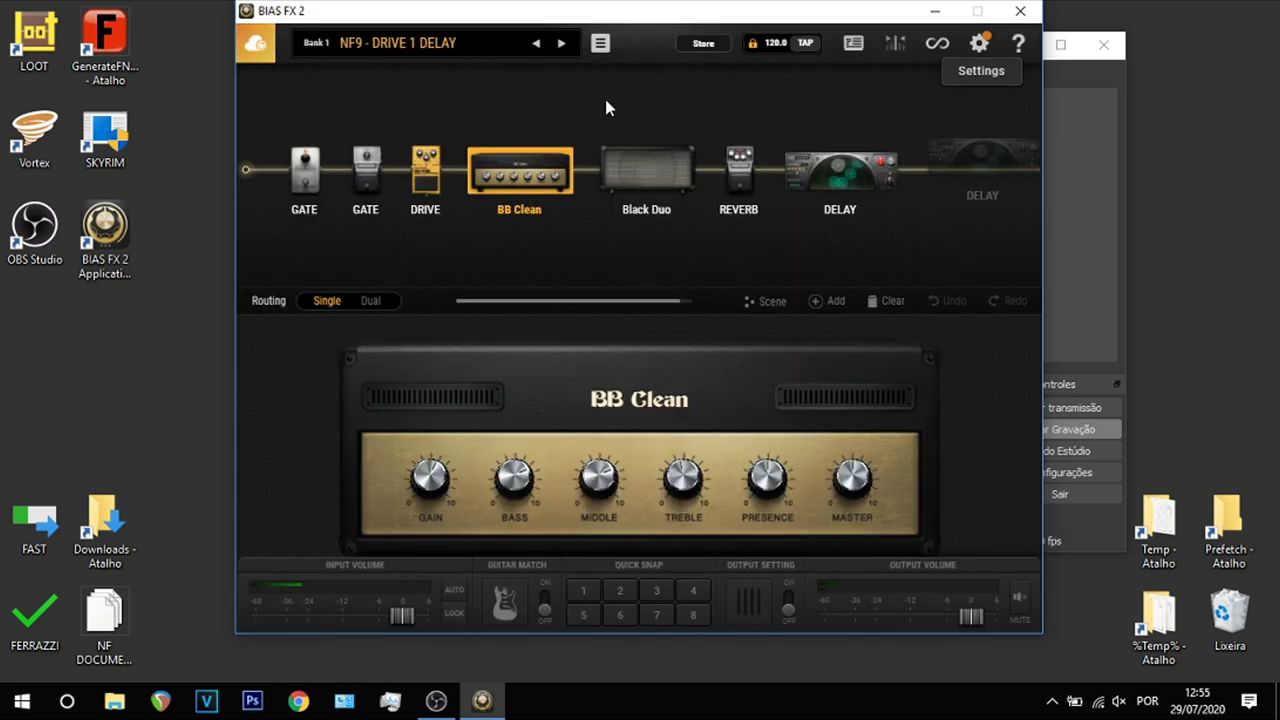
Move the active Delay behind the switched-off Delay in NF9 - DRIVE 1 DELAY and inspect both delays
{"action": "left_click_drag", "start_coordinate": [848, 176], "coordinate": [960, 193]}
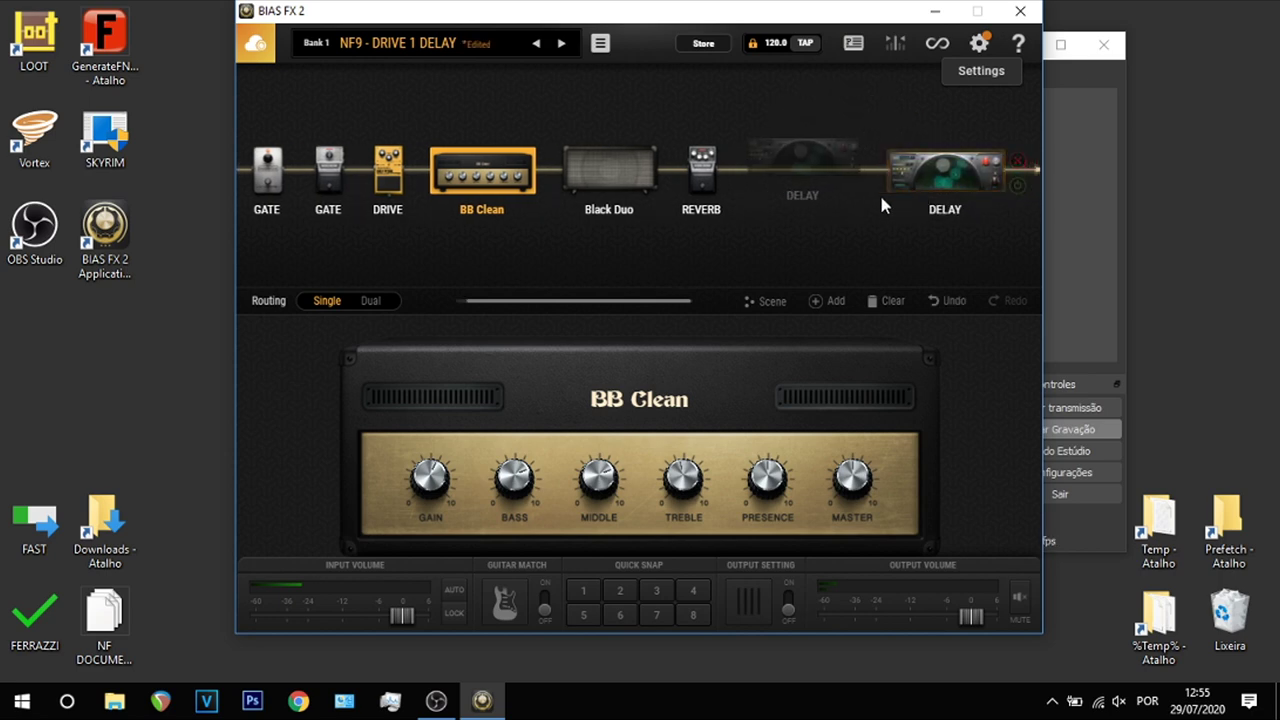
{"action": "right_click", "coordinate": [826, 172]}
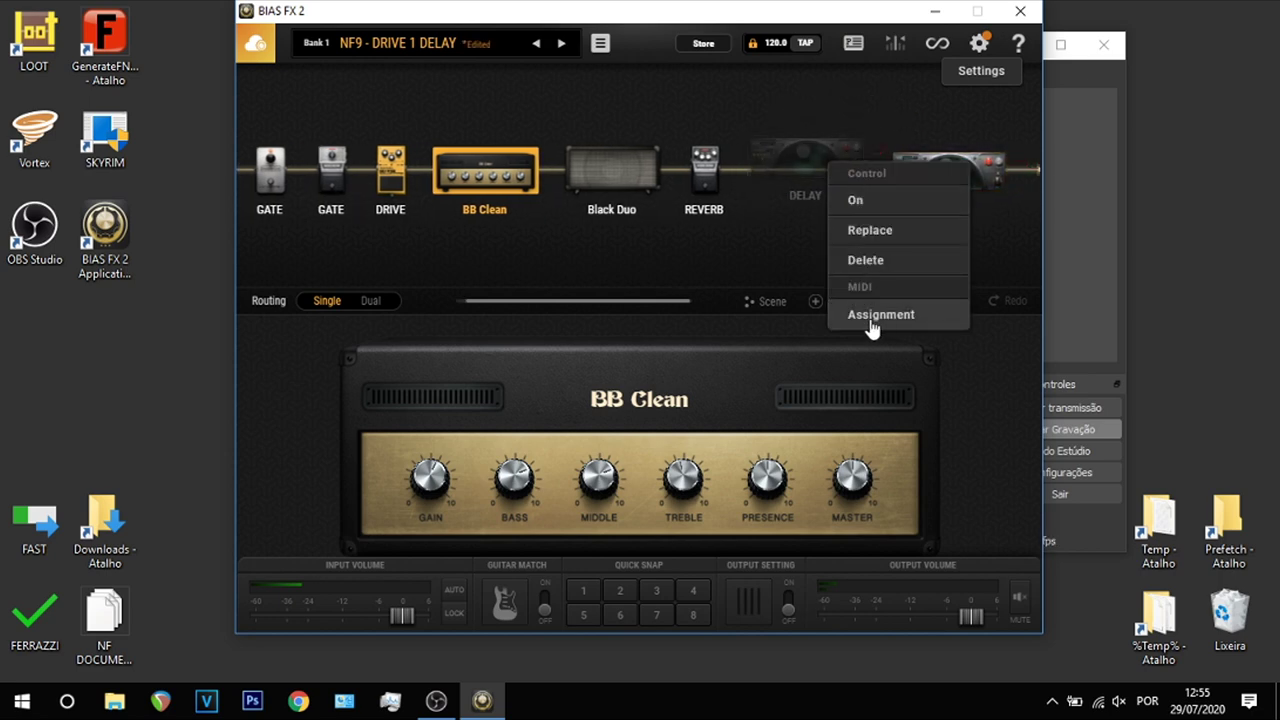
{"action": "left_click", "coordinate": [857, 229]}
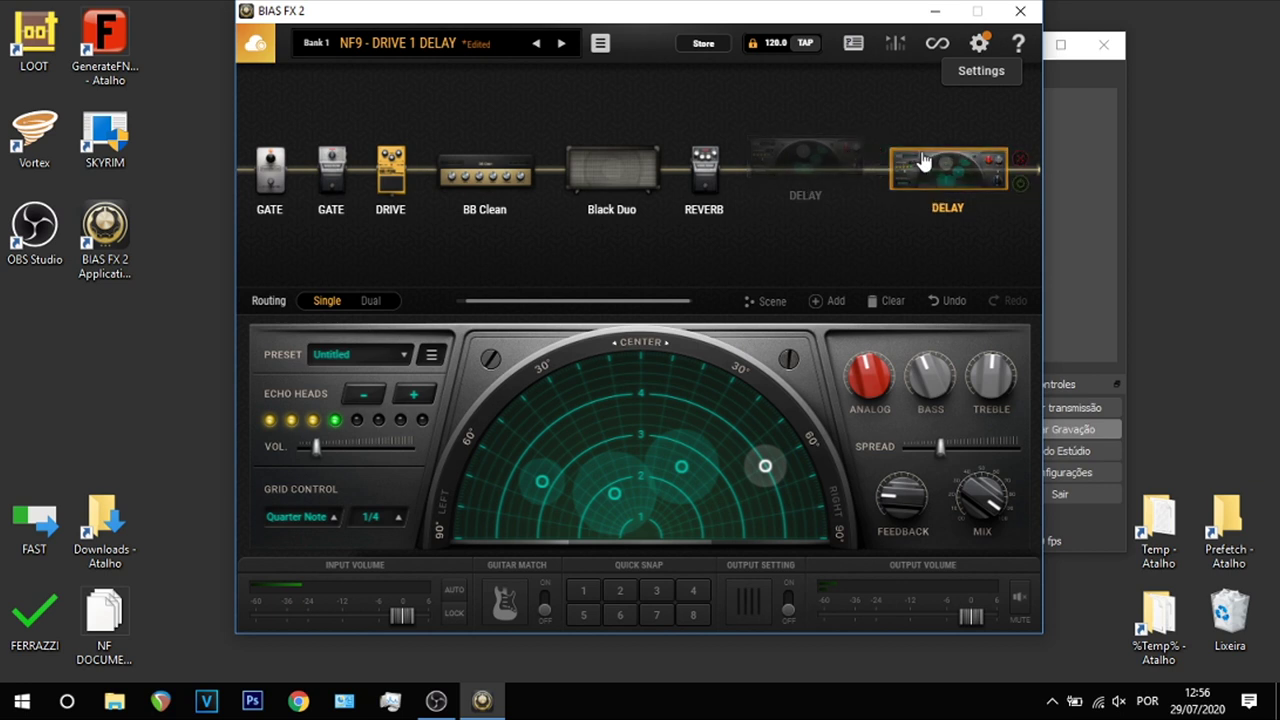
{"action": "left_click", "coordinate": [803, 182]}
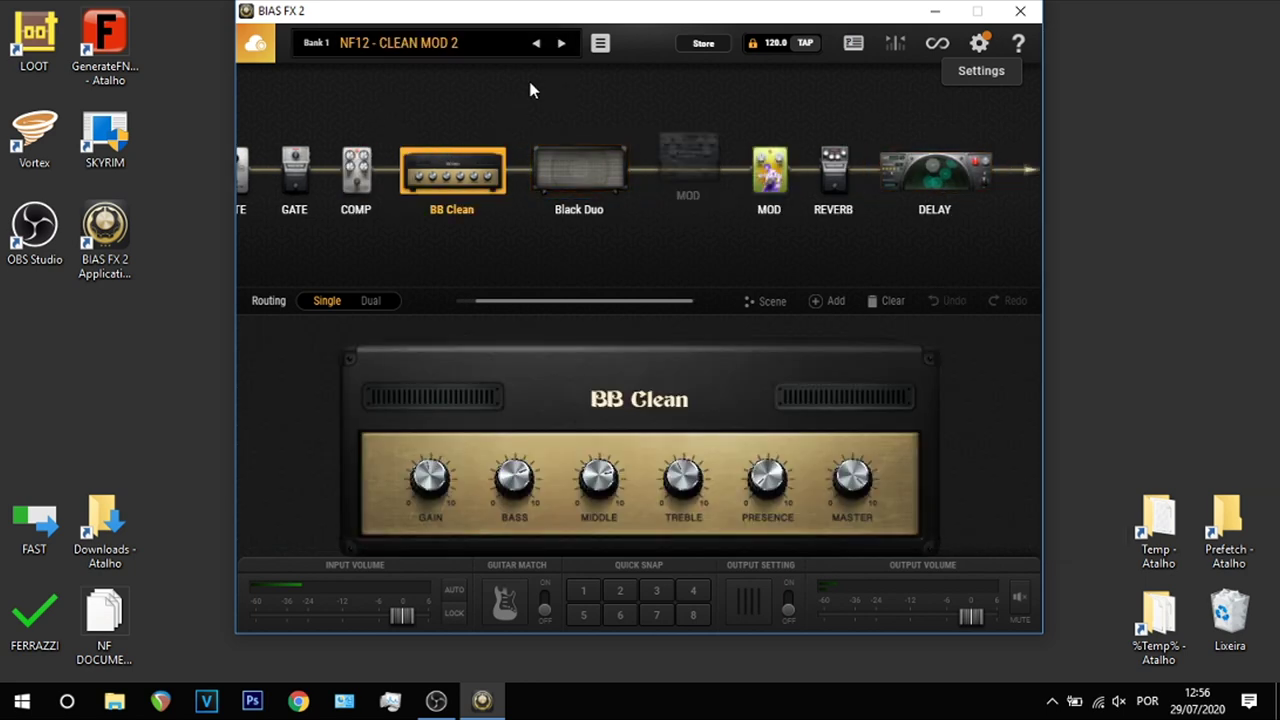
Assign MIDI CC 81 to the Toggle of the switched-off Vintage Trem in NF12 - CLEAN MOD 2
{"action": "right_click", "coordinate": [693, 170]}
{"action": "left_click", "coordinate": [746, 322]}
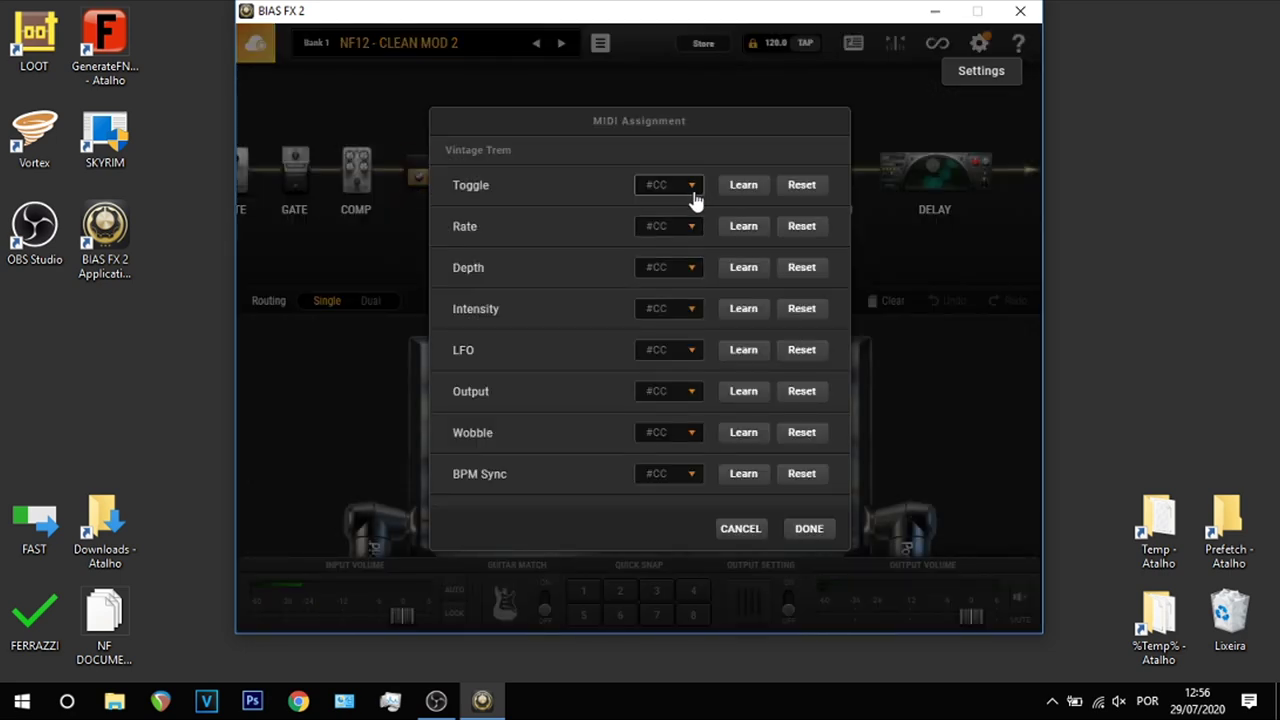
{"action": "left_click", "coordinate": [690, 186]}
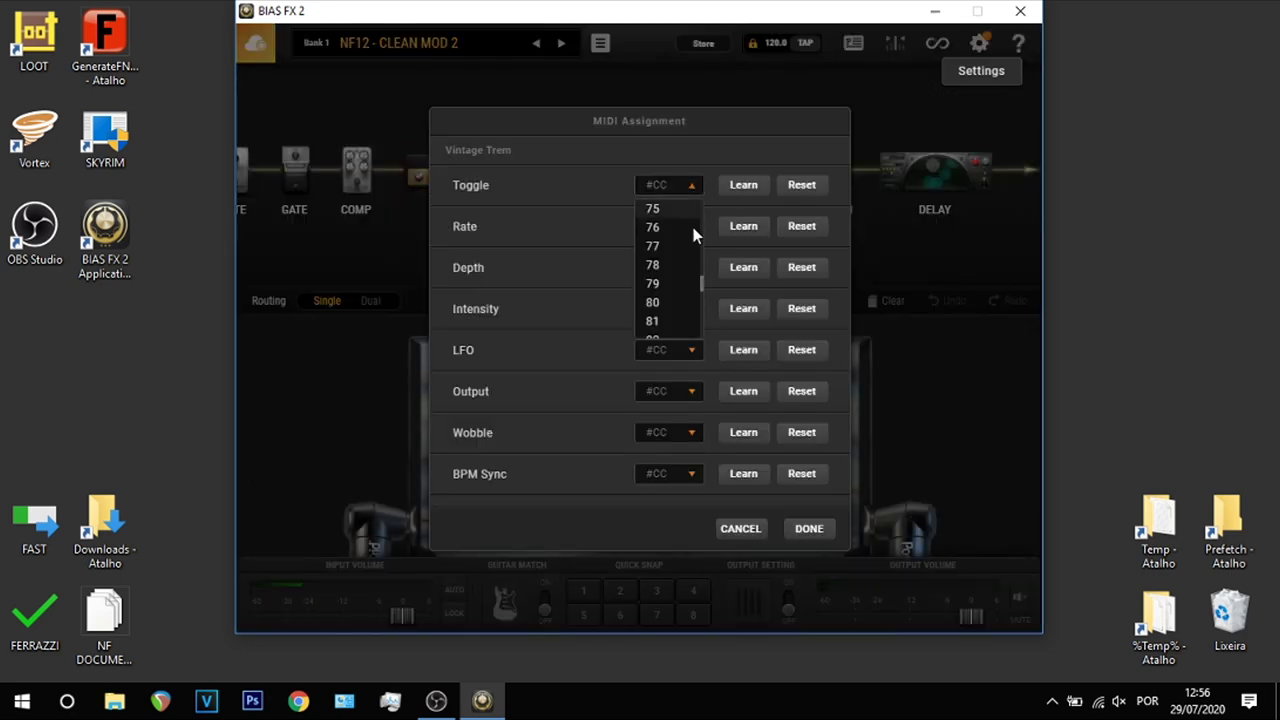
{"action": "left_click", "coordinate": [669, 320]}
{"action": "left_click", "coordinate": [812, 532]}
Assign MIDI CC 81 to the Toggle of the active MOD pedal before the Reverb in NF12 - CLEAN MOD 2
{"action": "right_click", "coordinate": [772, 172]}
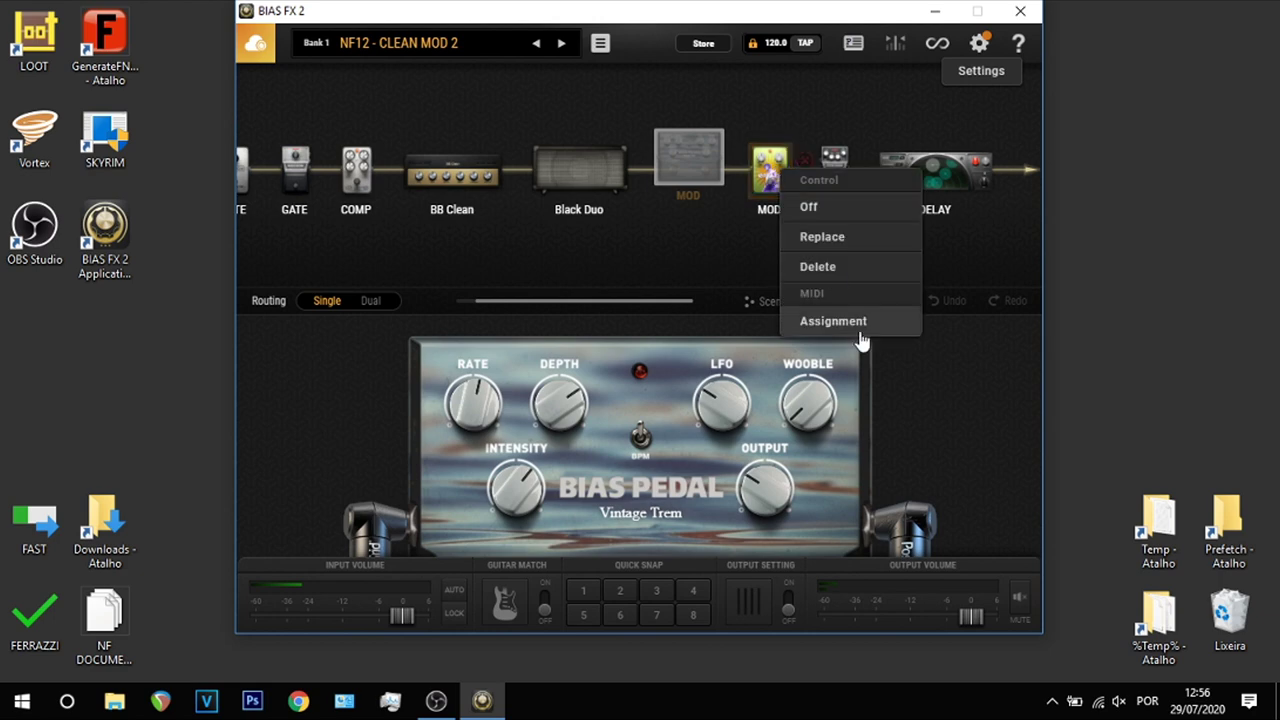
{"action": "left_click", "coordinate": [833, 321]}
{"action": "left_click", "coordinate": [668, 188]}
{"action": "left_click", "coordinate": [652, 320]}
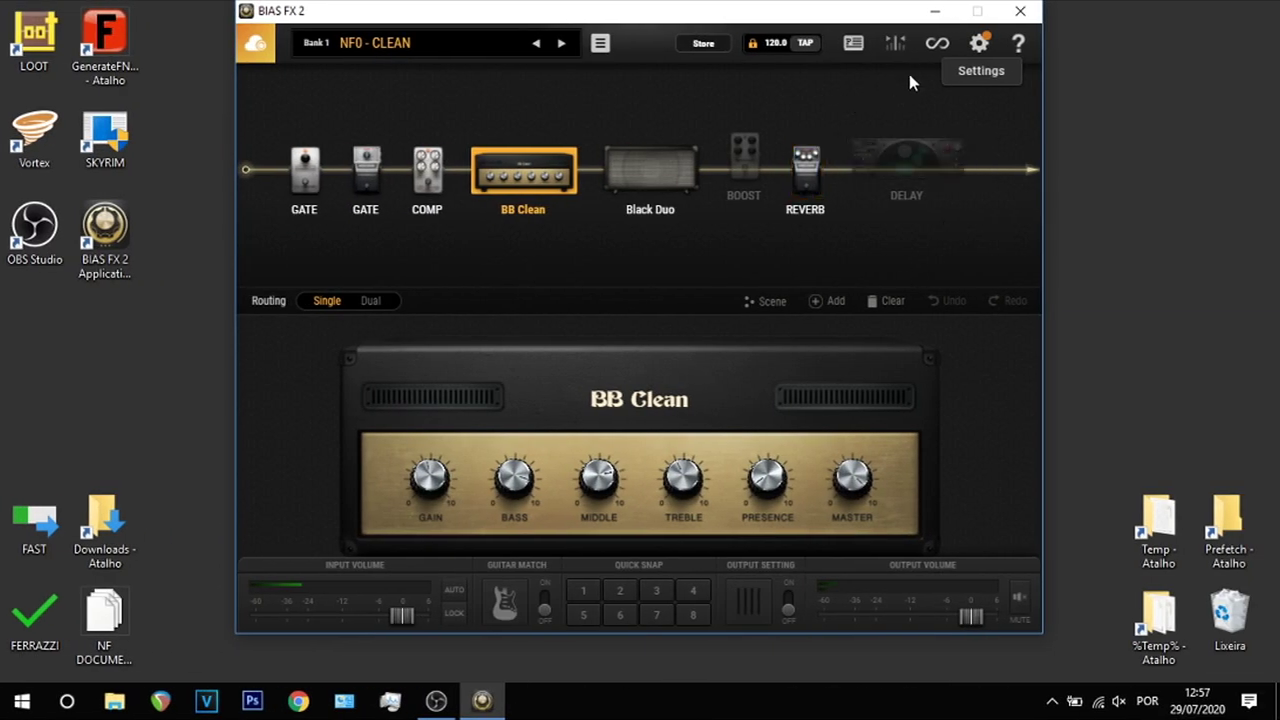
Open the tuner from preset NF0 - CLEAN and try its Mute option
{"action": "left_click", "coordinate": [895, 45]}
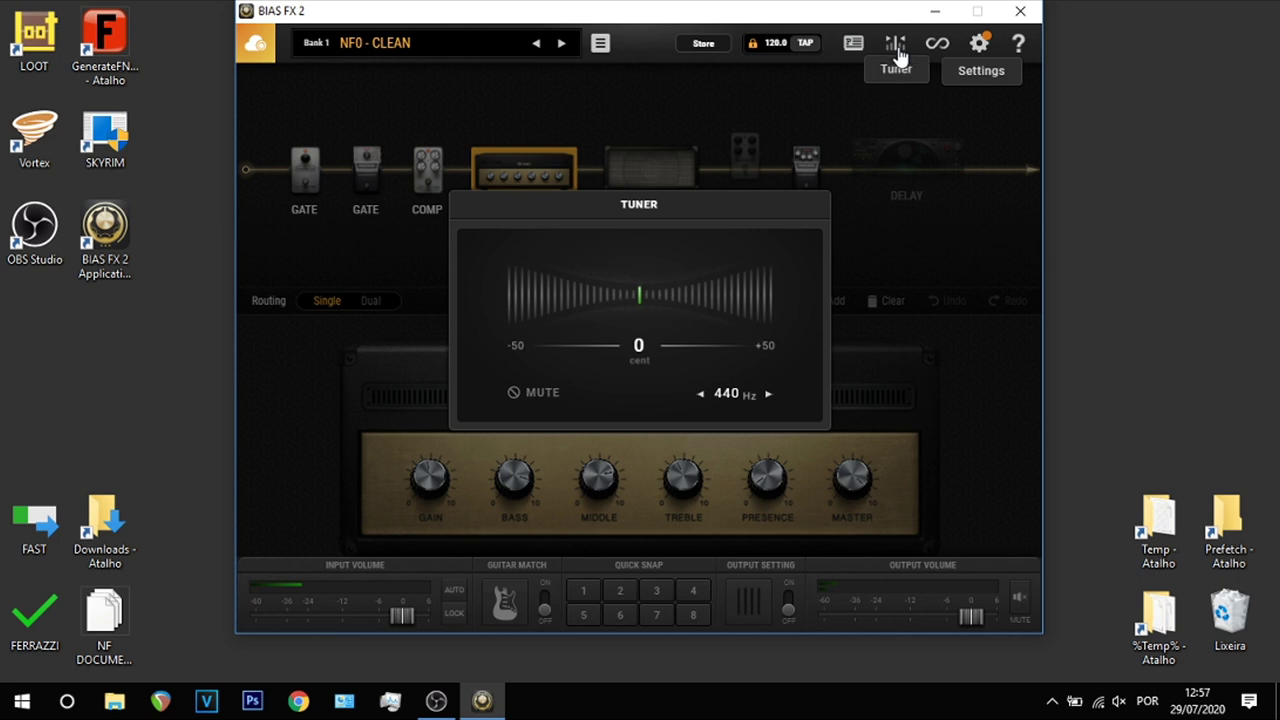
{"action": "left_click", "coordinate": [535, 396]}
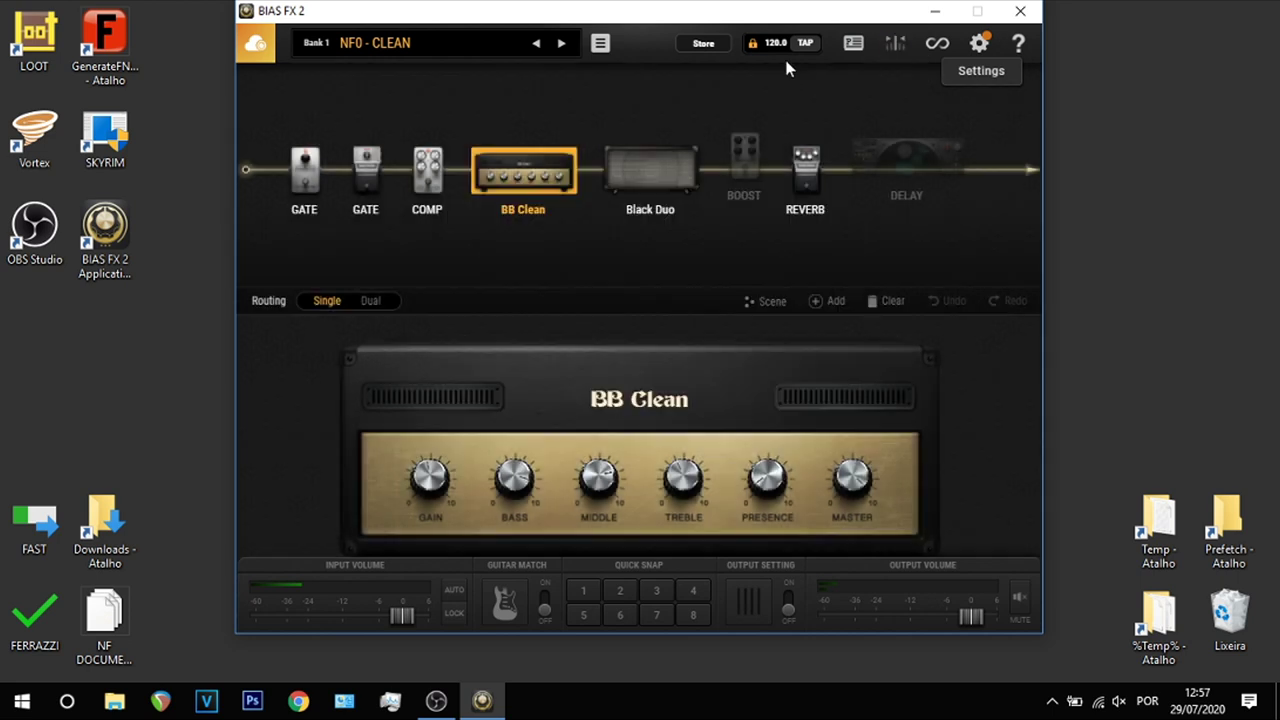
Try the tap tempo and the BPM lock, and switch to the preset NF5 - DRIVE 1 MOD
{"action": "left_click", "coordinate": [803, 45]}
{"action": "left_click", "coordinate": [803, 45]}
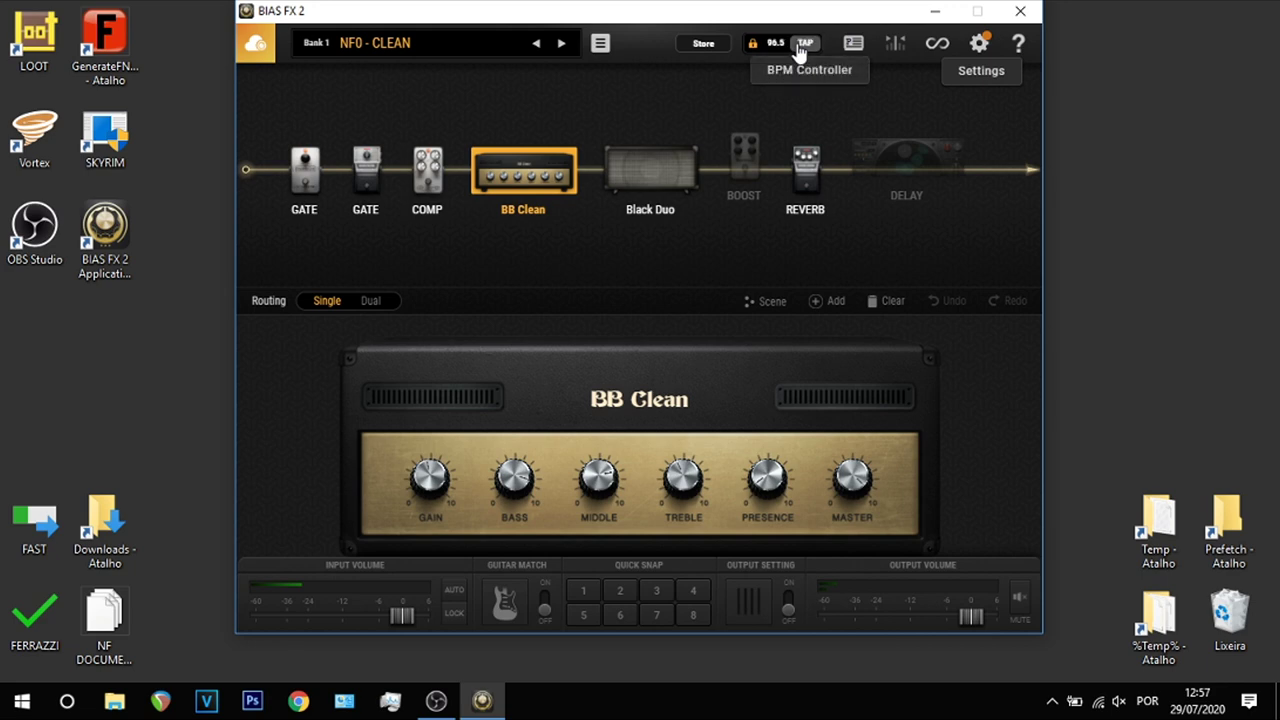
{"action": "left_click", "coordinate": [800, 45]}
{"action": "left_click", "coordinate": [752, 46]}
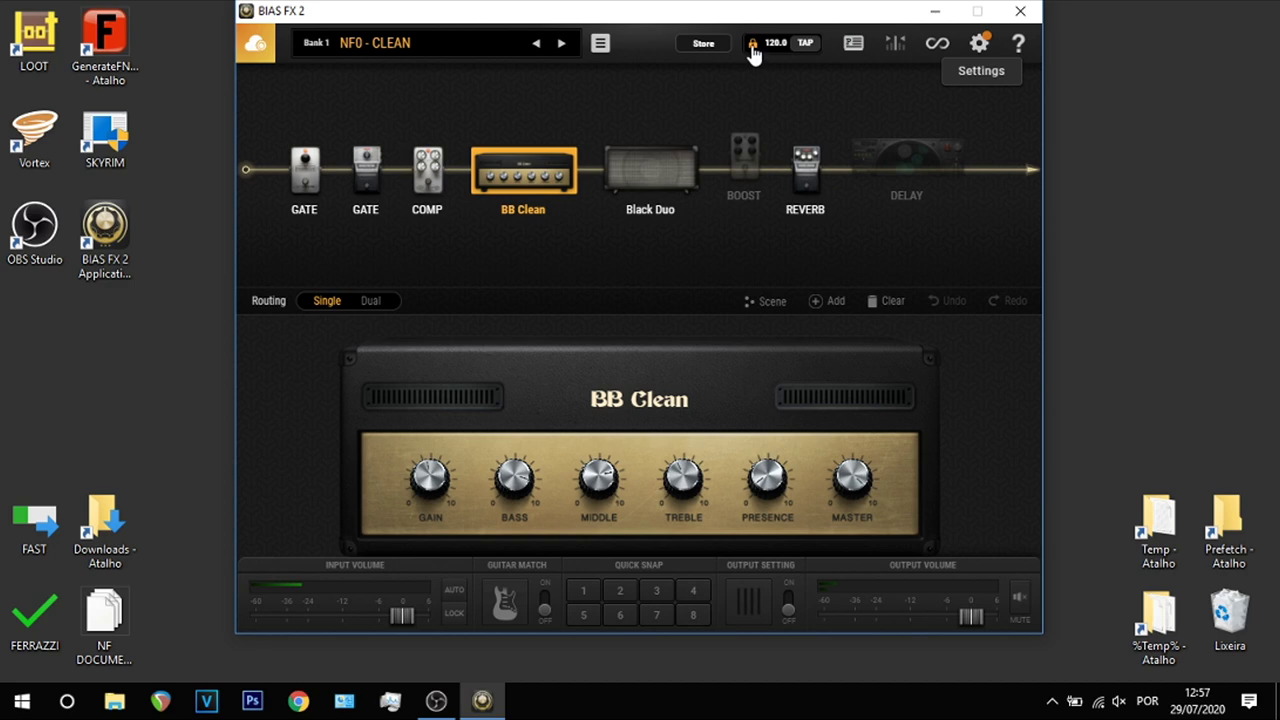
{"action": "left_click", "coordinate": [803, 45]}
{"action": "left_click", "coordinate": [537, 47]}
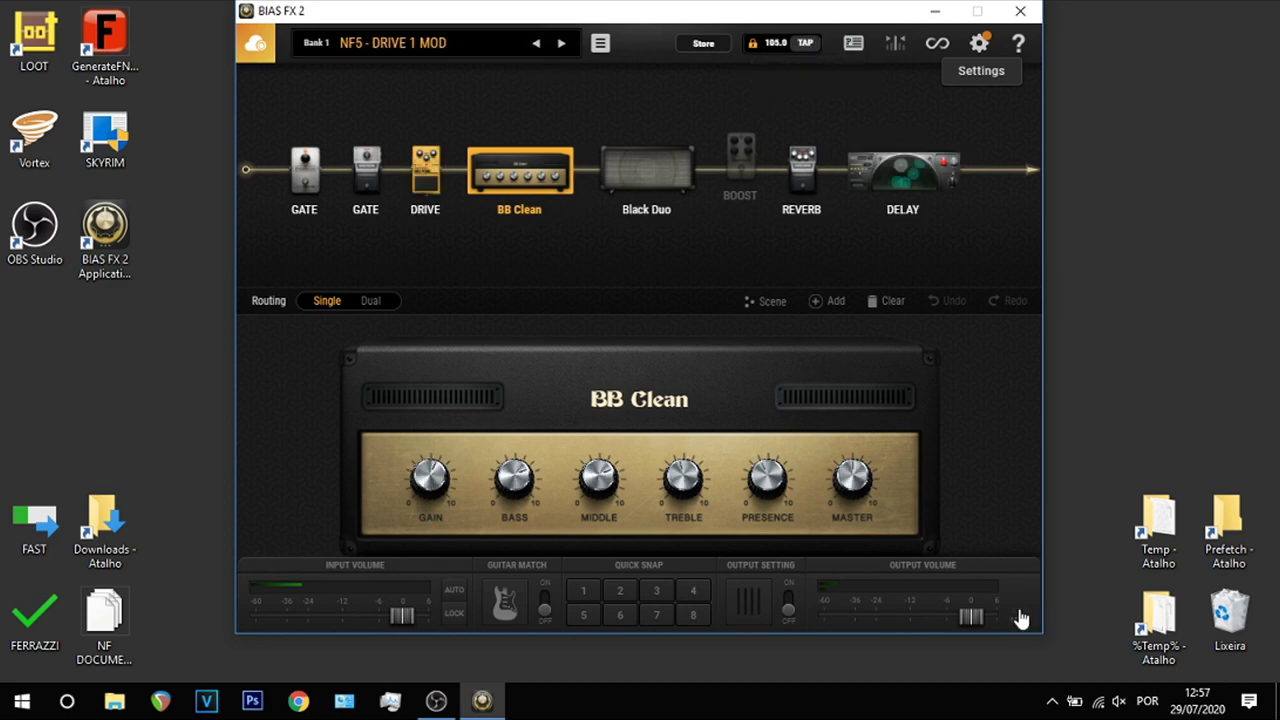
Examine the output mute, the Output Setting's global settings and the Guitar Match feature
{"action": "left_click", "coordinate": [1020, 600]}
{"action": "left_click", "coordinate": [790, 612]}
{"action": "left_click", "coordinate": [752, 610]}
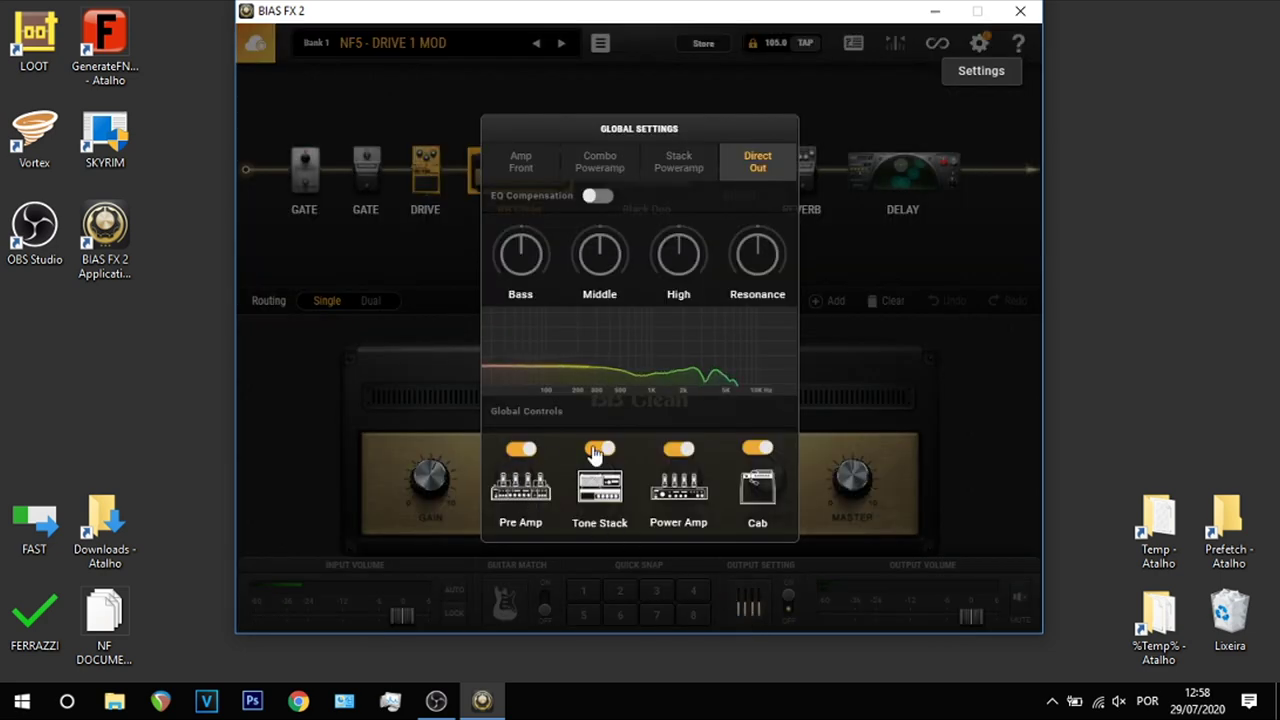
{"action": "left_click", "coordinate": [781, 597]}
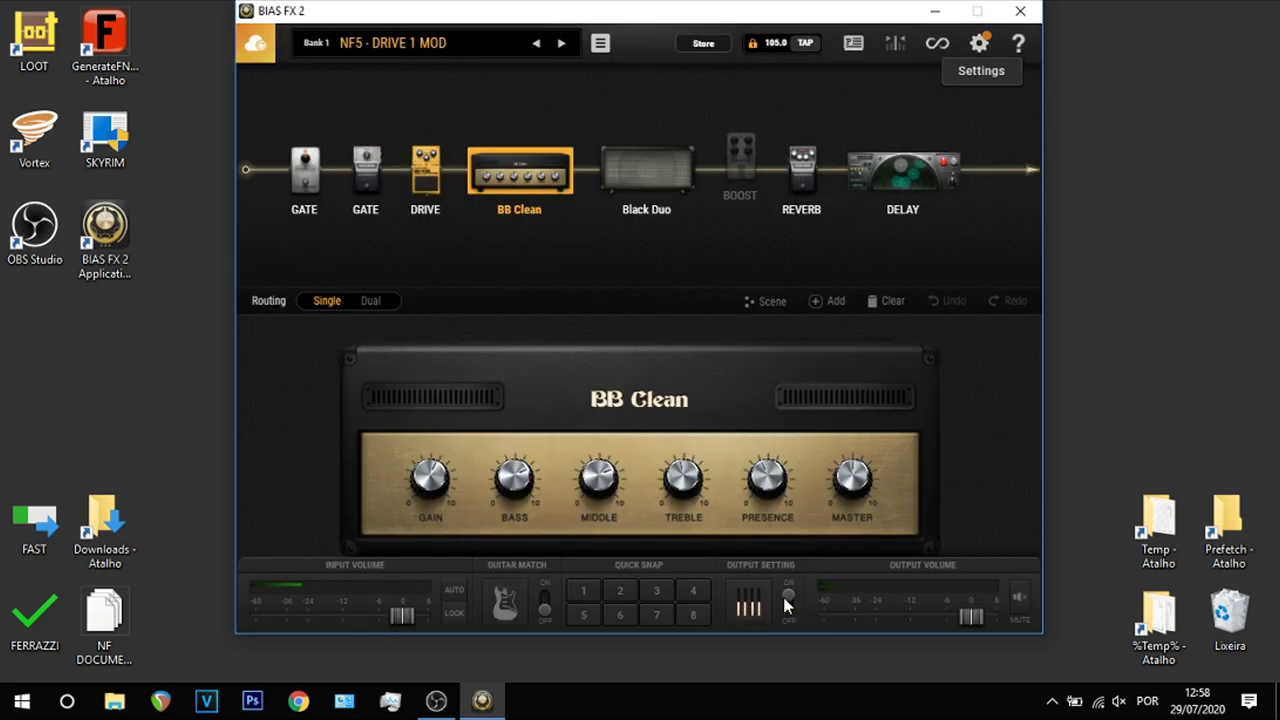
{"action": "left_click", "coordinate": [503, 603]}
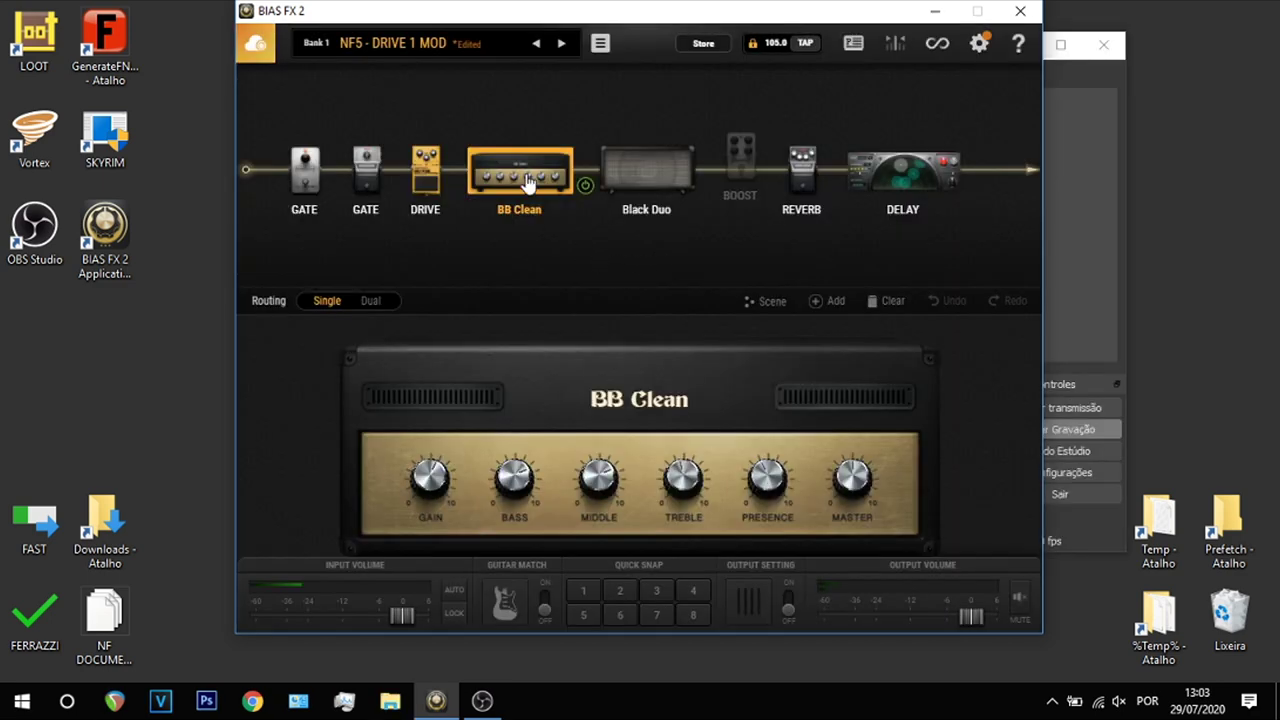
Browse the replacement amp models for the BB Clean amp in NF5 - DRIVE 1 MOD and return to its controls
{"action": "double_click", "coordinate": [528, 183]}
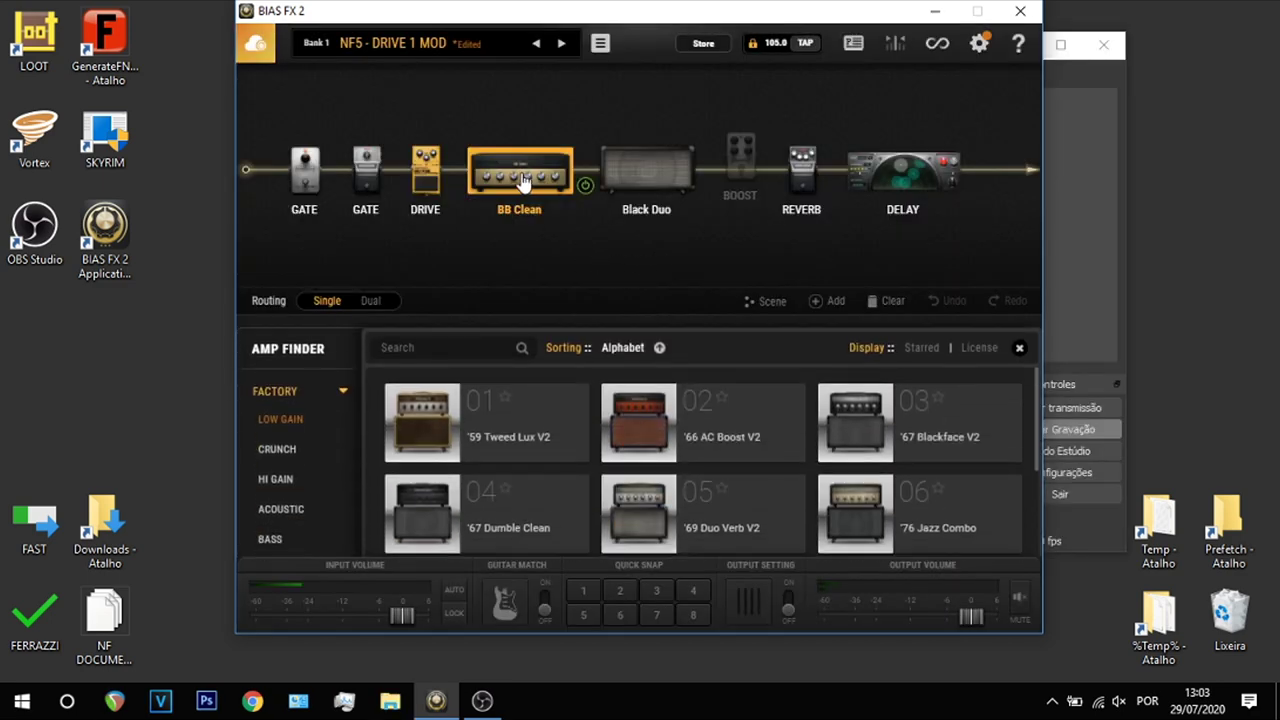
{"action": "scroll", "coordinate": [298, 470], "scroll_direction": "down", "scroll_amount": 2}
{"action": "scroll", "coordinate": [306, 374], "scroll_direction": "up", "scroll_amount": 2}
{"action": "left_click", "coordinate": [548, 185]}
{"action": "mouse_move", "coordinate": [548, 185]}
{"action": "left_mouse_down"}
{"action": "mouse_move", "coordinate": [543, 160]}
{"action": "mouse_move", "coordinate": [531, 180]}
{"action": "left_mouse_up"}
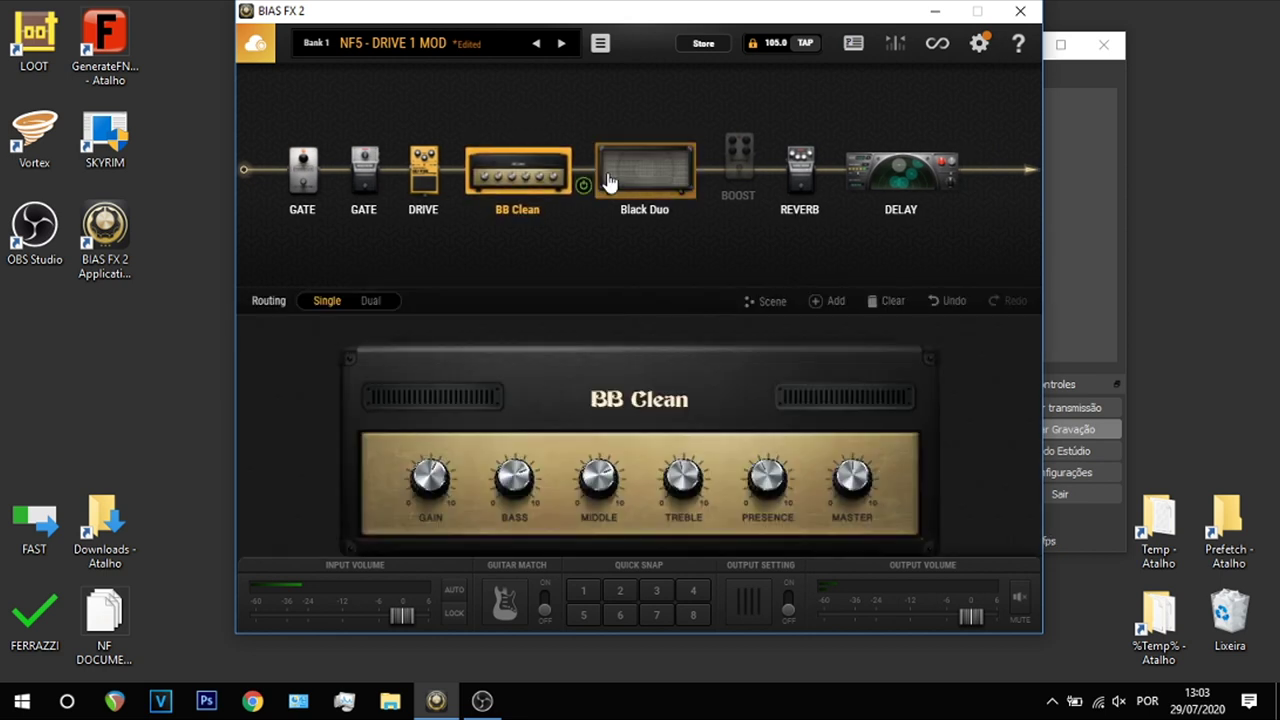
Open the Black Duo cabinet and move its SM 57 microphone to the centre of the cabinet
{"action": "left_click_drag", "start_coordinate": [620, 178], "coordinate": [644, 178]}
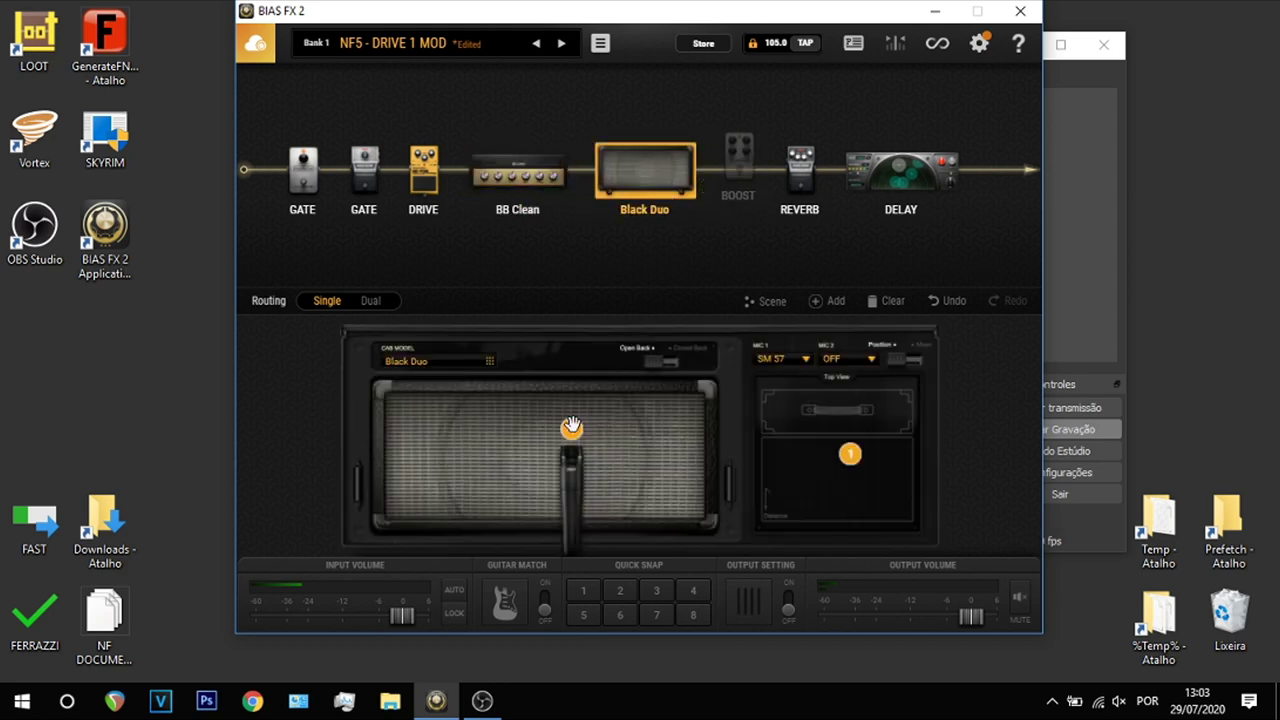
{"action": "mouse_move", "coordinate": [850, 455]}
{"action": "left_mouse_down"}
{"action": "mouse_move", "coordinate": [840, 463]}
{"action": "mouse_move", "coordinate": [868, 465]}
{"action": "mouse_move", "coordinate": [821, 468]}
{"action": "mouse_move", "coordinate": [835, 452]}
{"action": "mouse_move", "coordinate": [837, 483]}
{"action": "mouse_move", "coordinate": [836, 455]}
{"action": "left_mouse_up"}
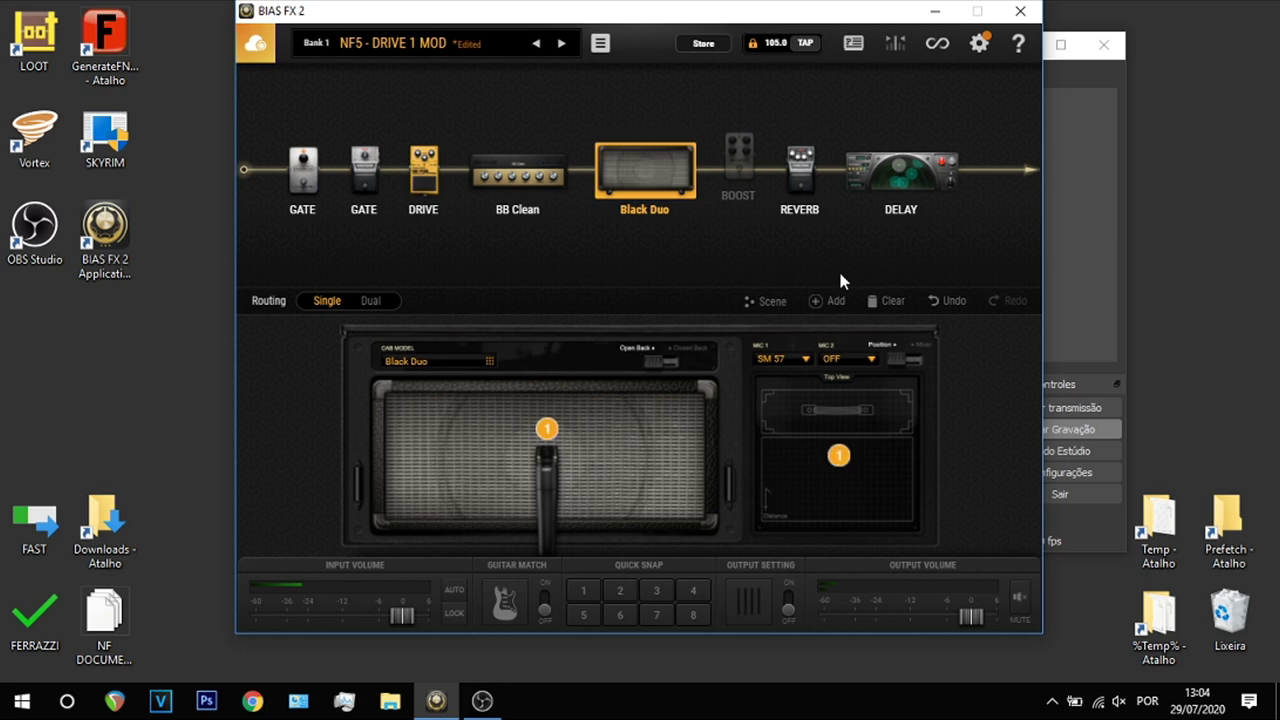
Add a Chorus modulation pedal between the BB Clean amp and the Black Duo cabinet
{"action": "left_click", "coordinate": [834, 303]}
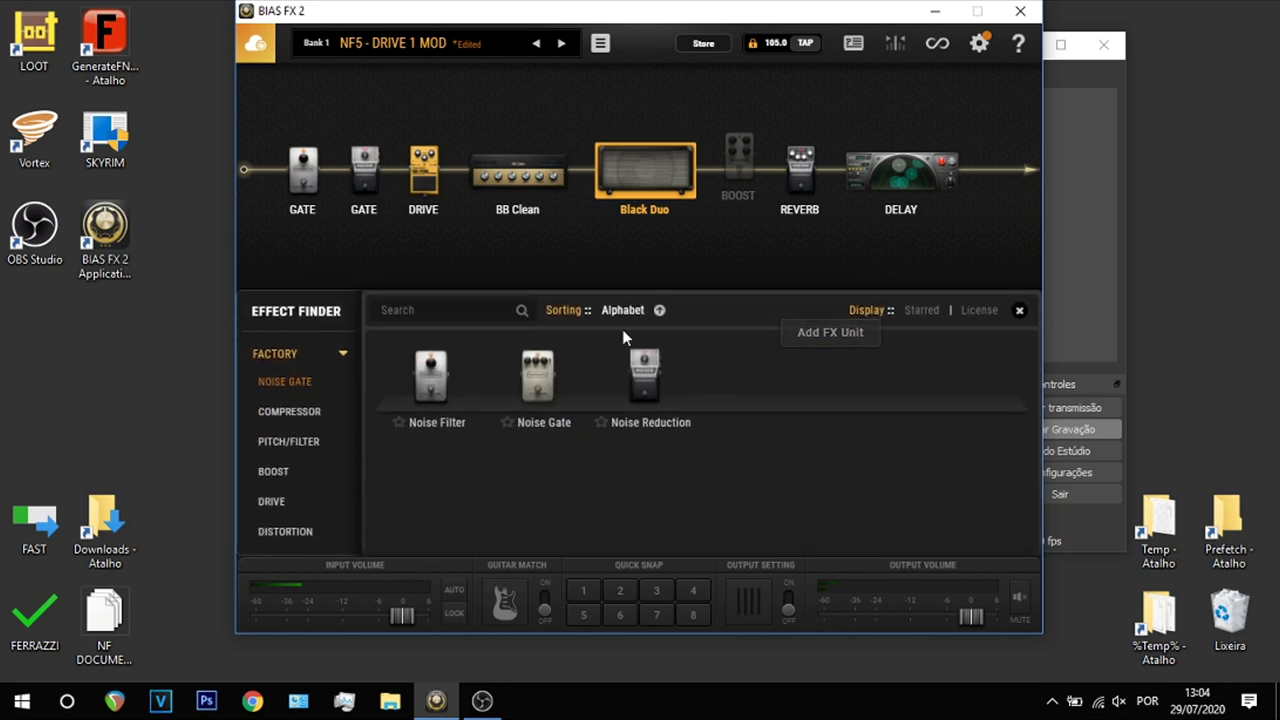
{"action": "scroll", "coordinate": [300, 420], "scroll_direction": "down", "scroll_amount": 5}
{"action": "left_click", "coordinate": [296, 408]}
{"action": "left_click_drag", "start_coordinate": [752, 377], "coordinate": [668, 198]}
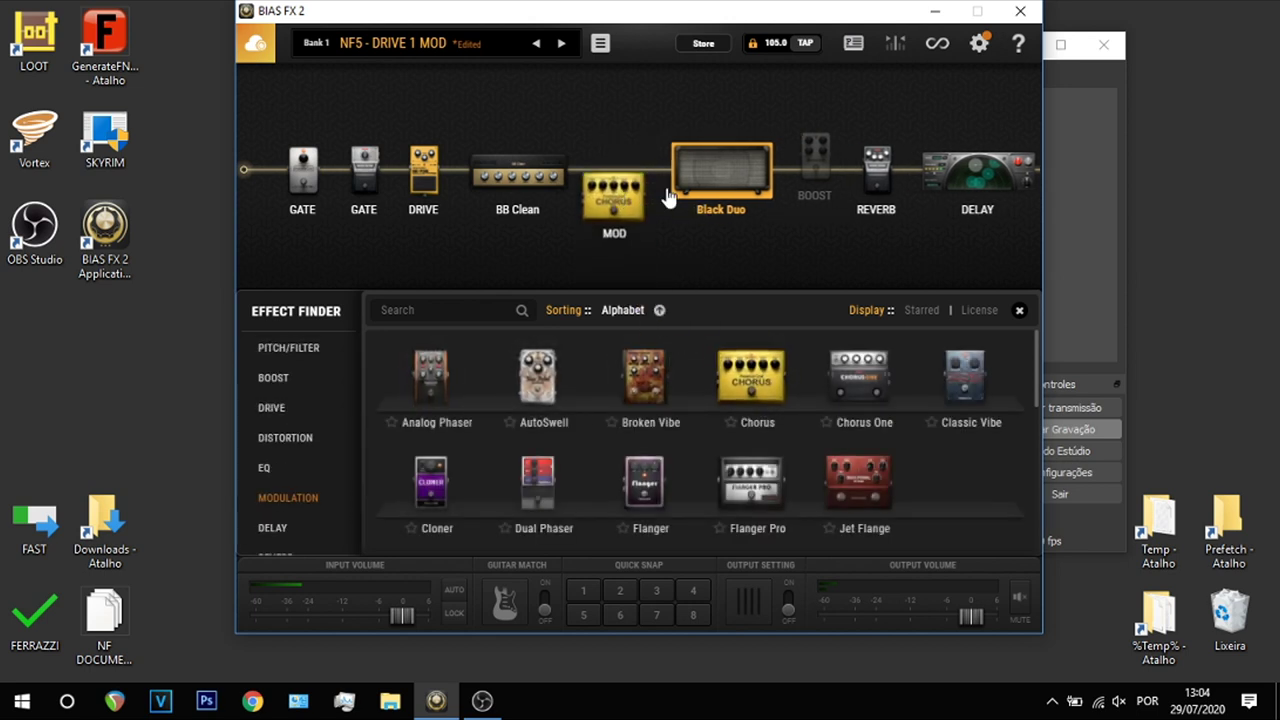